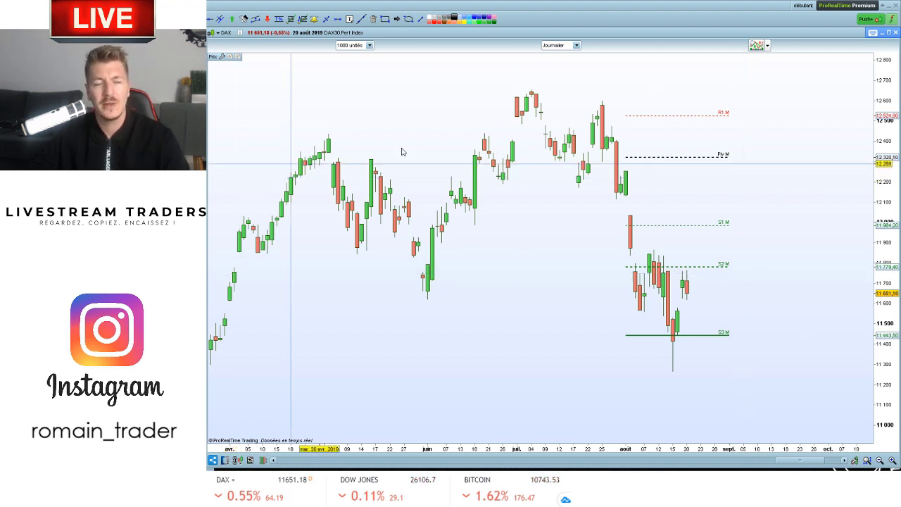
# Step: Bring up the Mini DAX daily chart and examine its monthly pivot, support and resistance levels
pyautogui.moveTo(696, 206)
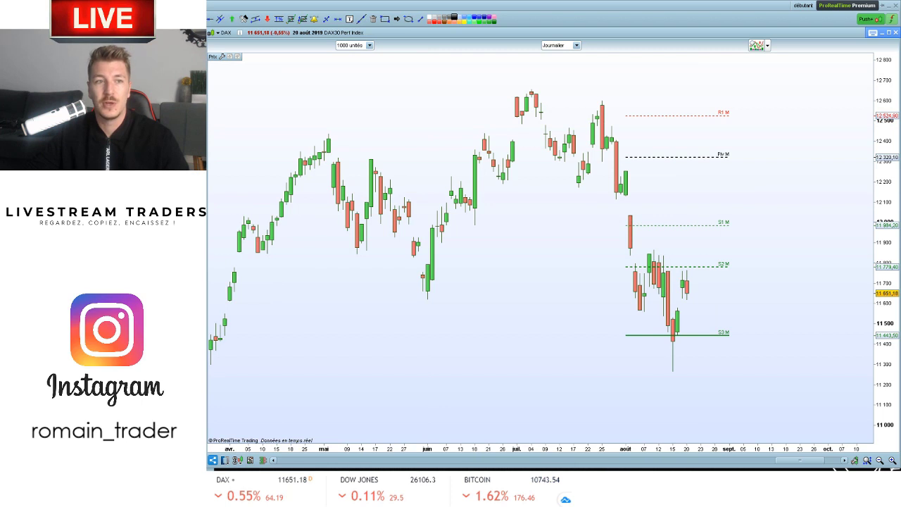
pyautogui.click(209, 119)
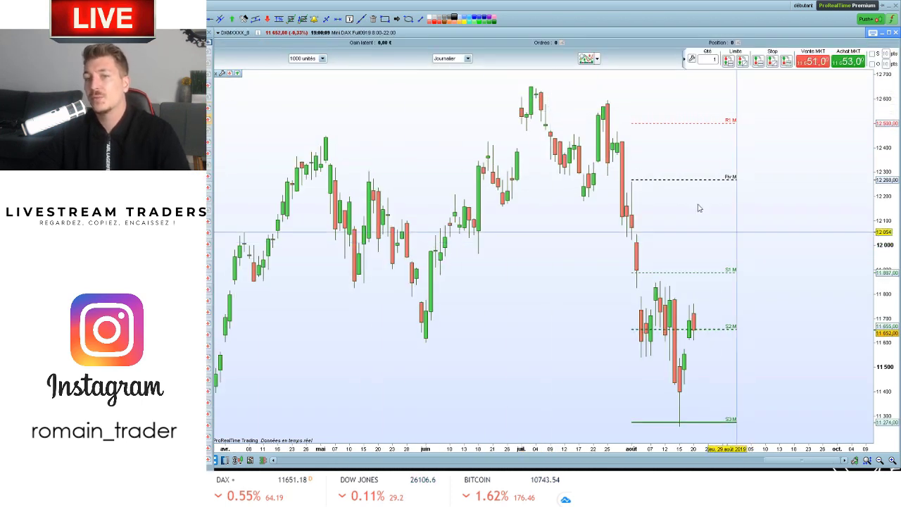
pyautogui.moveTo(582, 143)
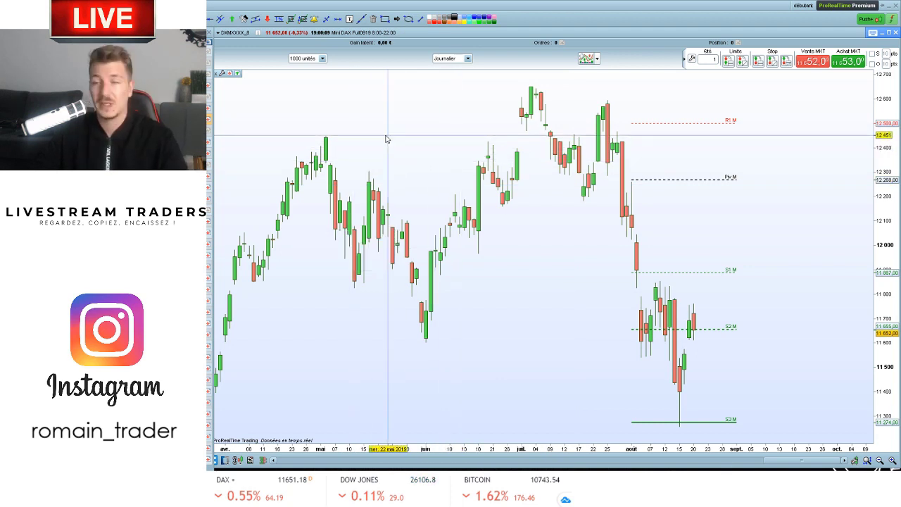
pyautogui.moveTo(386, 139)
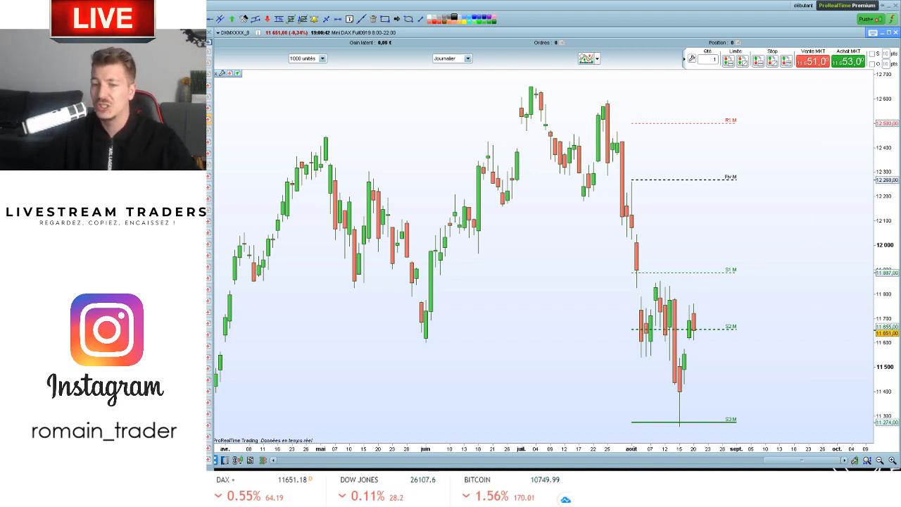
pyautogui.click(804, 290)
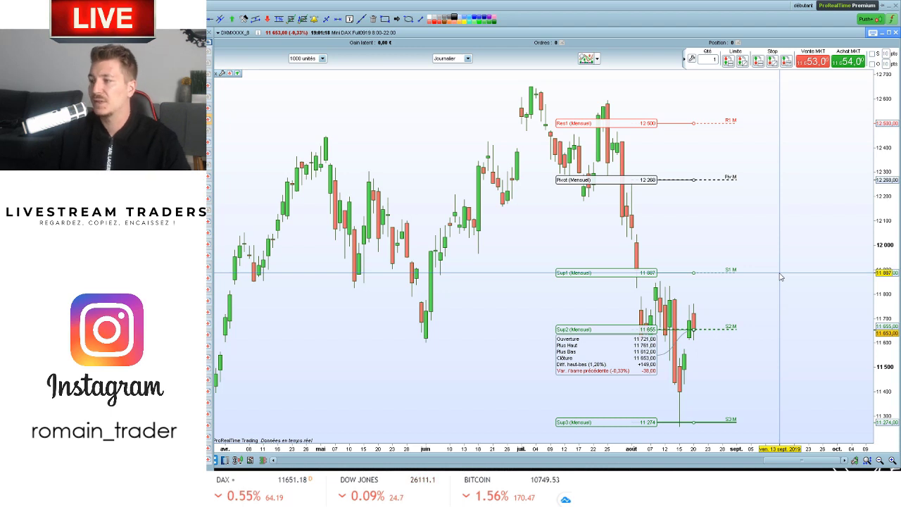
pyautogui.moveTo(751, 280)
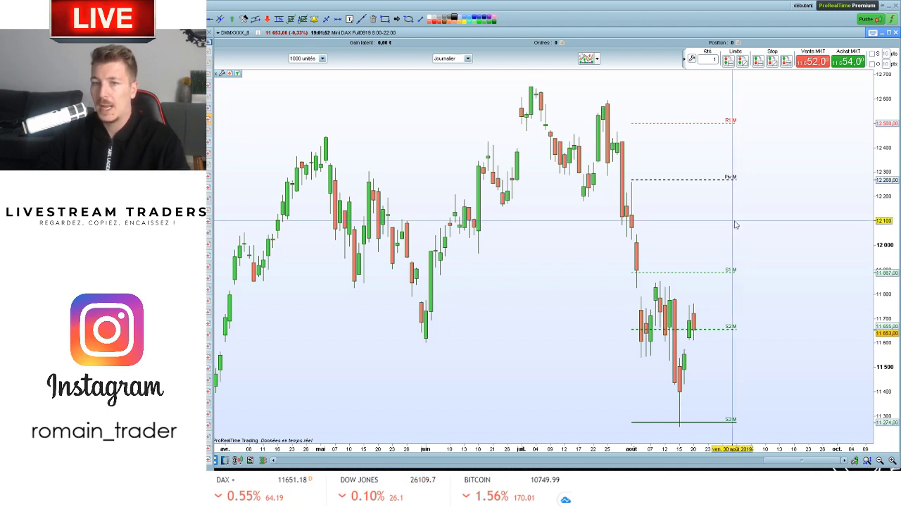
pyautogui.scroll(-4, 736, 239)
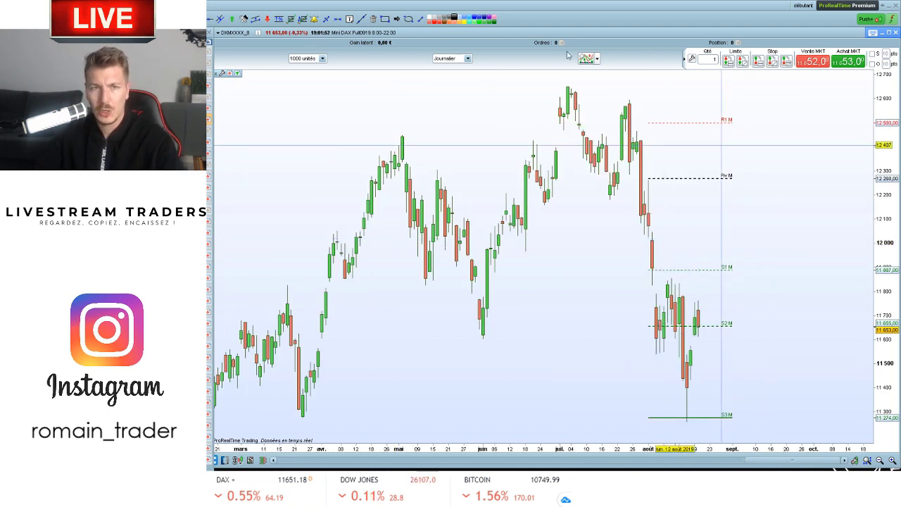
# Step: Return to the DAX daily chart and frame all monthly pivot levels from S3 up to R3
pyautogui.click(208, 97)
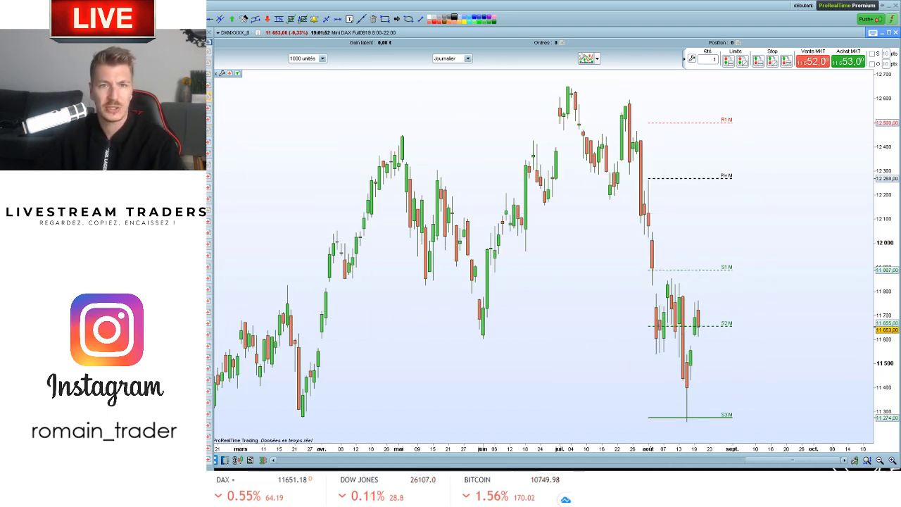
pyautogui.scroll(3, 627, 211)
pyautogui.moveTo(880, 86); pyautogui.dragTo(880, 113)
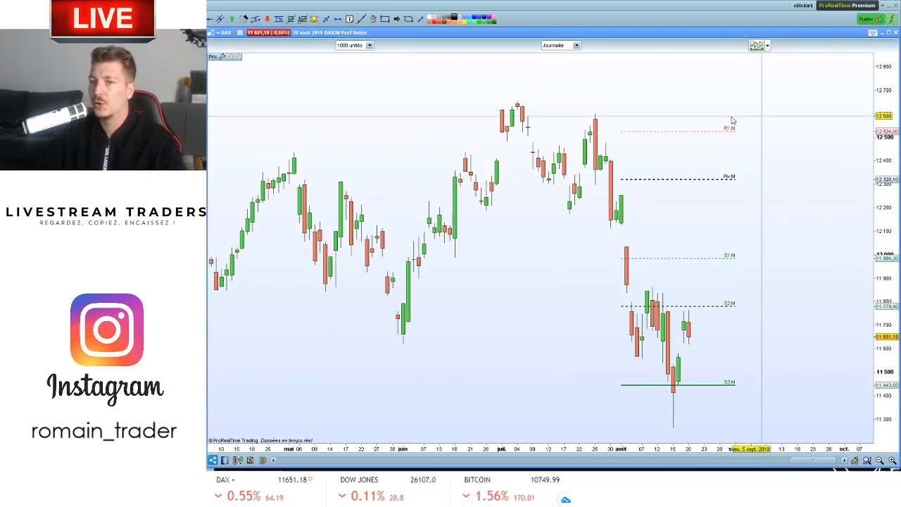
pyautogui.scroll(-2, 740, 202)
pyautogui.moveTo(801, 97); pyautogui.dragTo(813, 220)
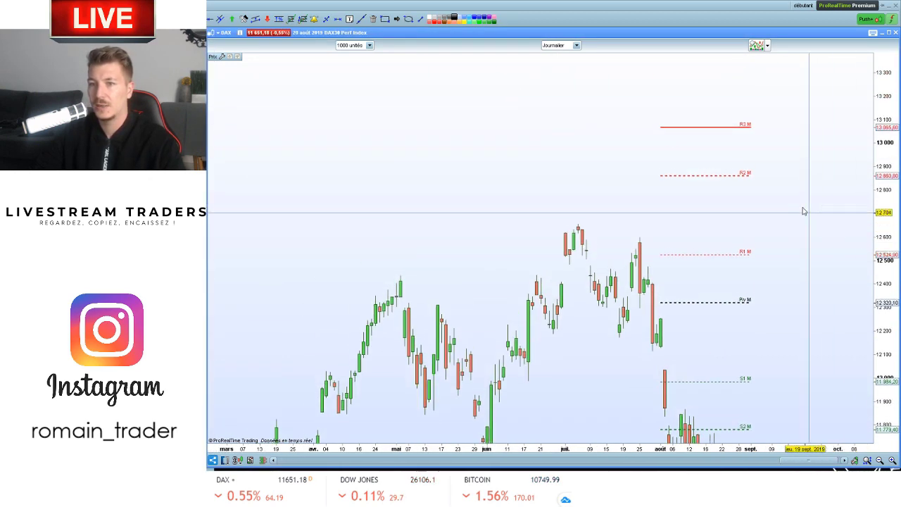
pyautogui.moveTo(883, 194); pyautogui.dragTo(883, 222)
pyautogui.moveTo(835, 198); pyautogui.dragTo(787, 176)
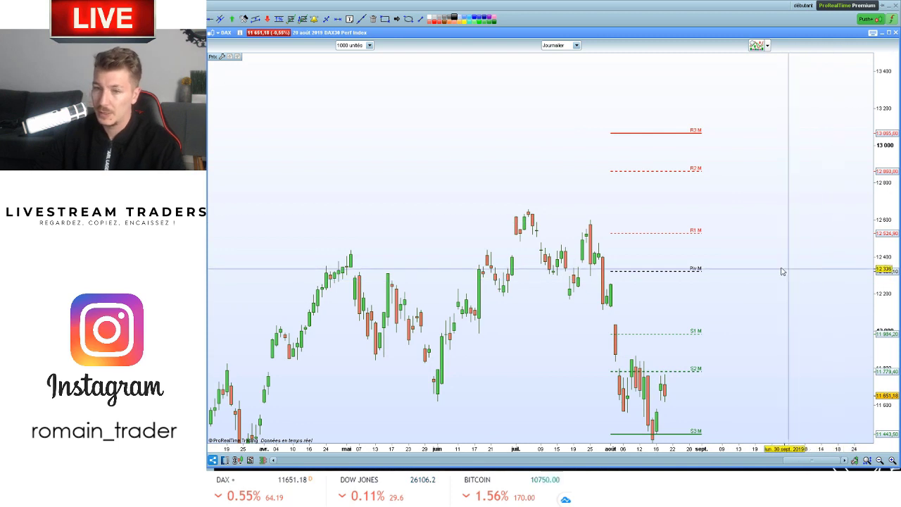
pyautogui.moveTo(787, 270); pyautogui.dragTo(785, 226)
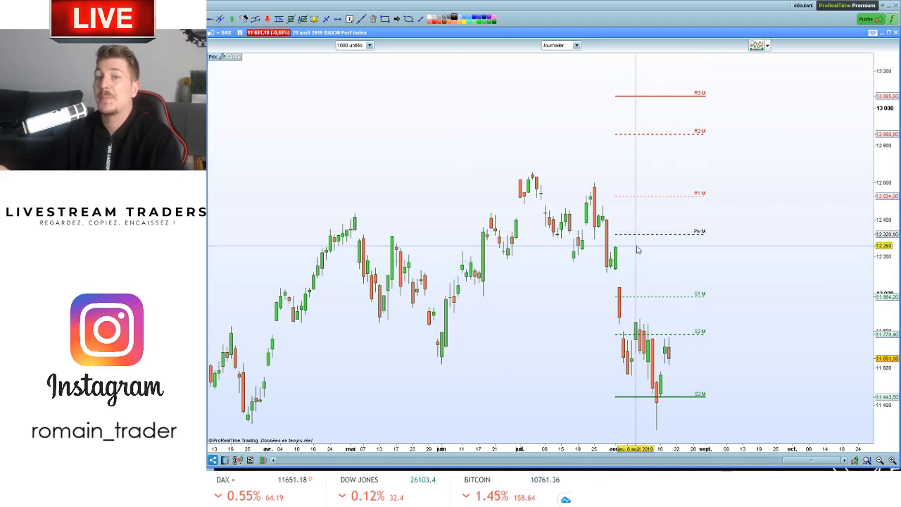
pyautogui.moveTo(636, 246)
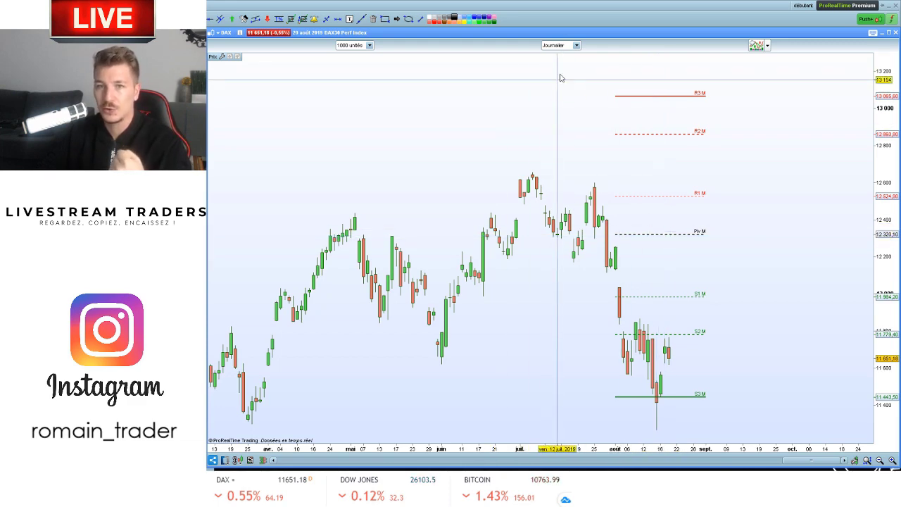
# Step: Show the DAX chart in the monthly (Mensuel) timeframe to view the previous month's candle
pyautogui.click(563, 47)
pyautogui.click(563, 215)
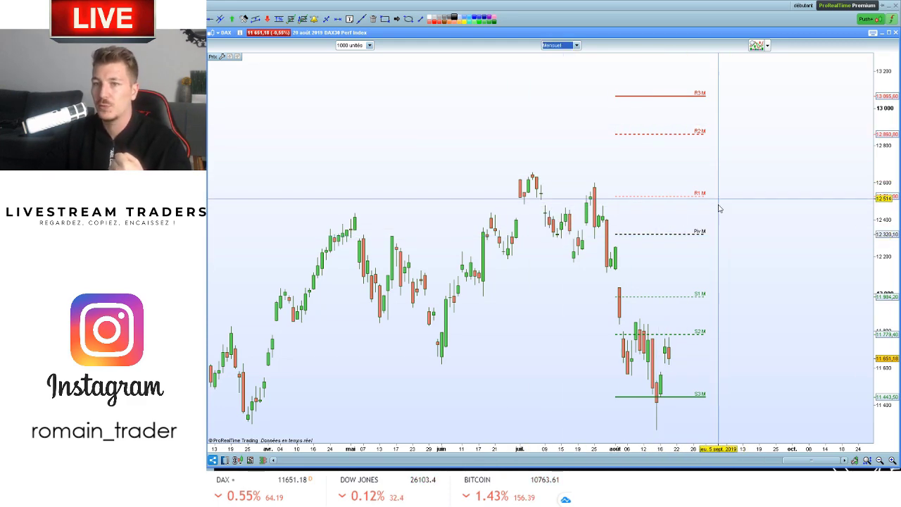
pyautogui.scroll(5, 733, 248)
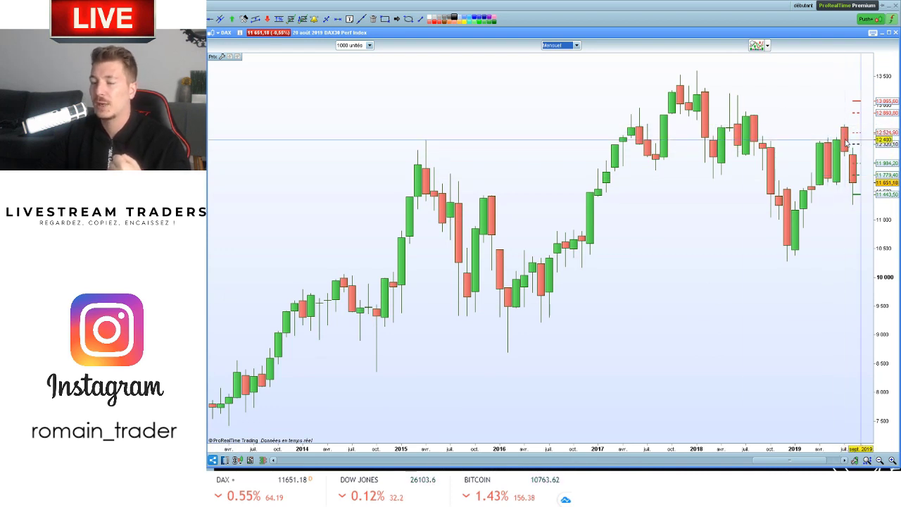
# Step: Set the DAX chart back to the daily (Journalier) timeframe and examine the recent candles around the monthly pivot levels
pyautogui.click(566, 47)
pyautogui.click(563, 184)
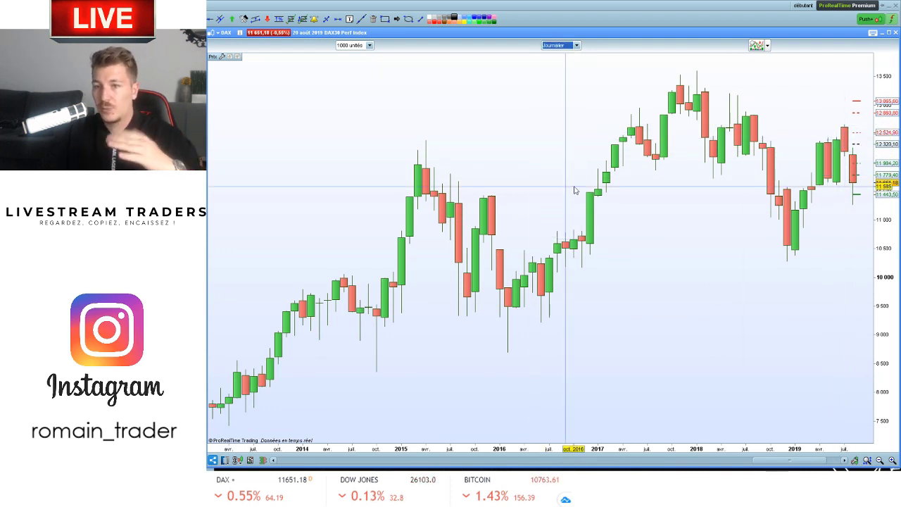
pyautogui.scroll(5, 817, 218)
pyautogui.moveTo(813, 221); pyautogui.dragTo(750, 251)
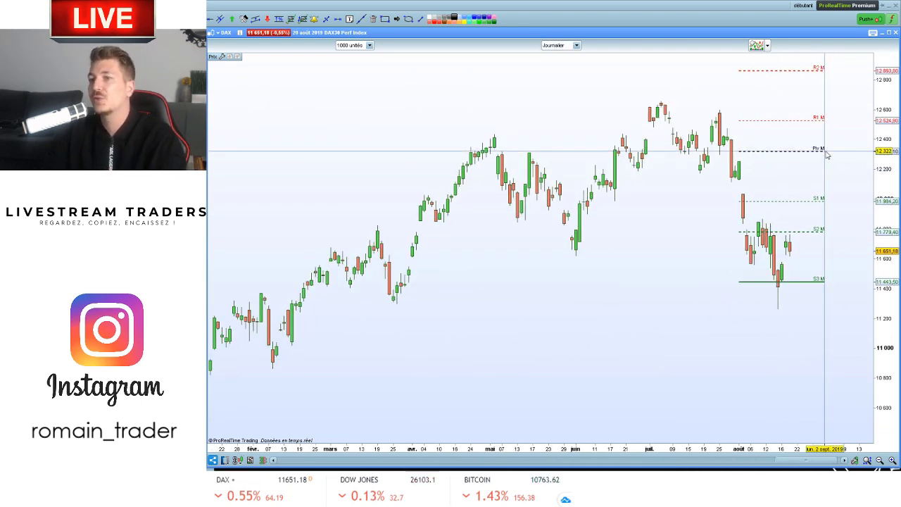
pyautogui.scroll(-2, 860, 185)
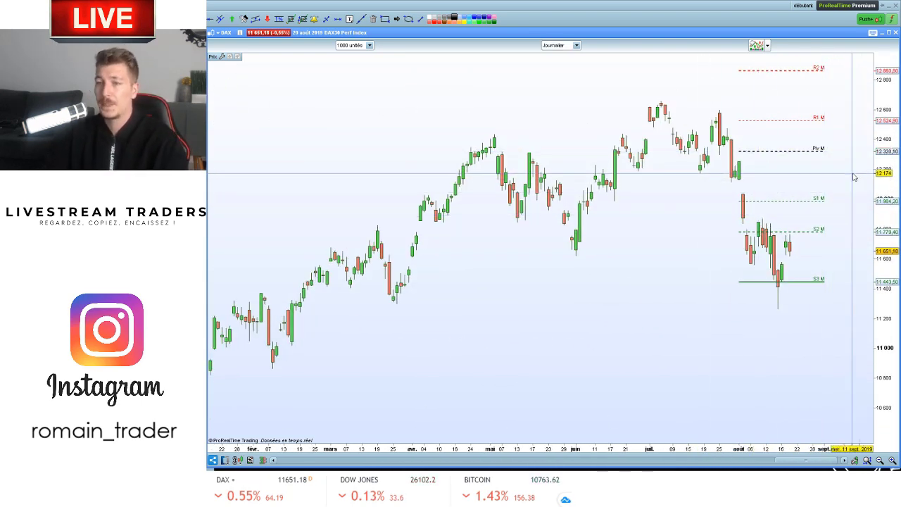
pyautogui.click(852, 173)
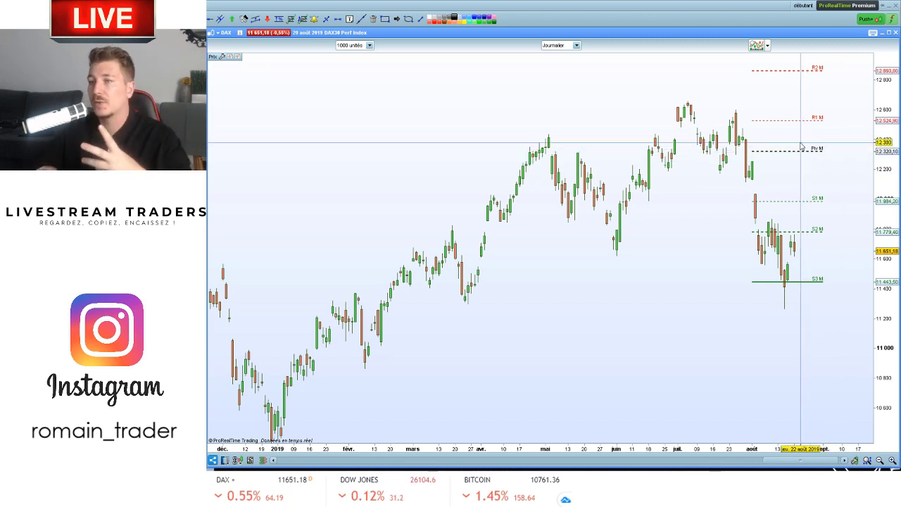
pyautogui.moveTo(802, 146)
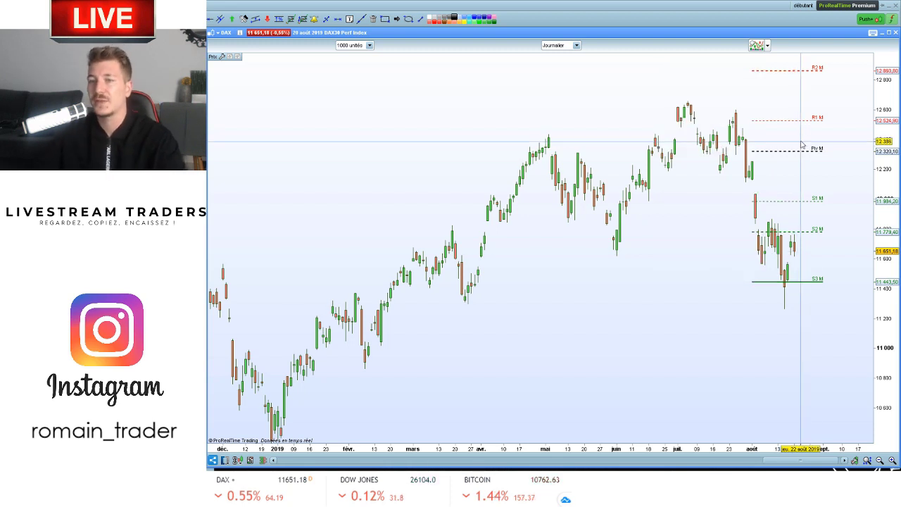
pyautogui.moveTo(831, 165); pyautogui.dragTo(790, 177)
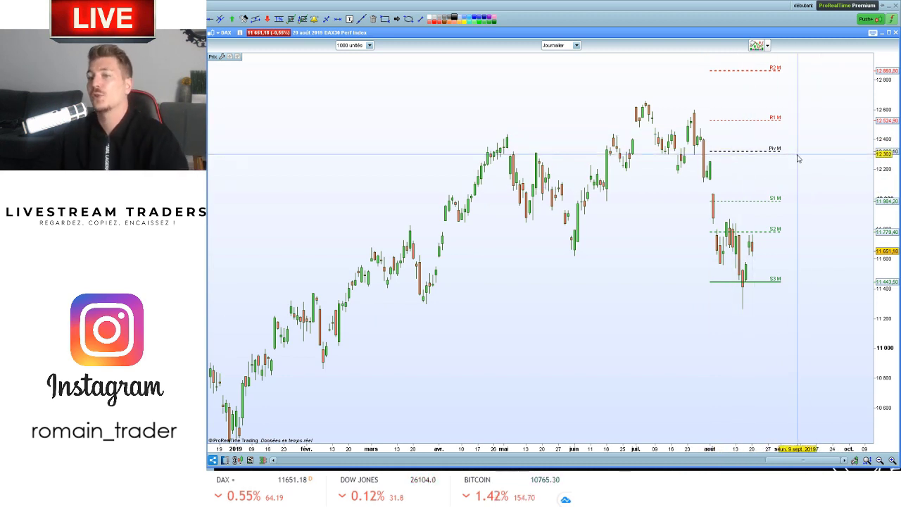
# Step: Draw a thin black line along the monthly pivot and a rectangle from the pivot down to just below S3
pyautogui.click(386, 19)
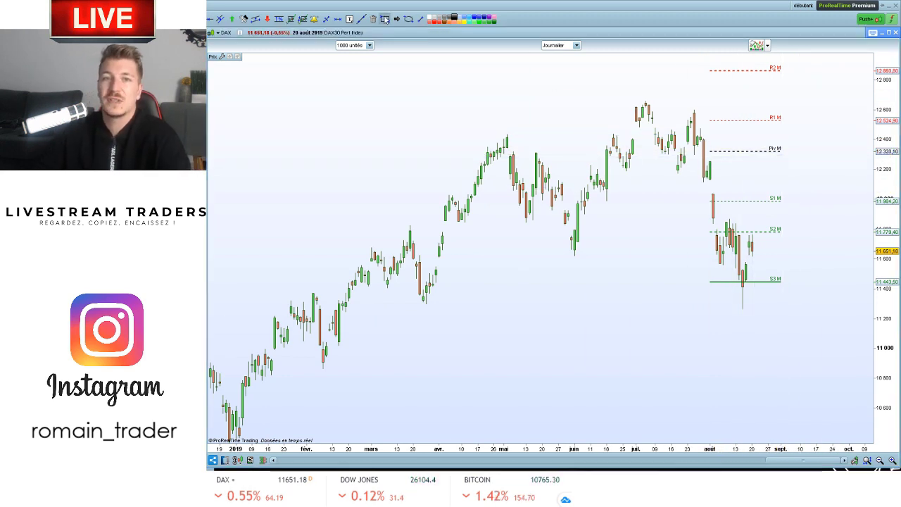
pyautogui.moveTo(651, 152); pyautogui.dragTo(827, 152)
pyautogui.moveTo(677, 163)
pyautogui.mouseDown()
pyautogui.moveTo(544, 167)
pyautogui.moveTo(727, 247)
pyautogui.moveTo(714, 283)
pyautogui.moveTo(720, 295)
pyautogui.moveTo(714, 275)
pyautogui.moveTo(719, 280)
pyautogui.mouseUp()
pyautogui.click(385, 19)
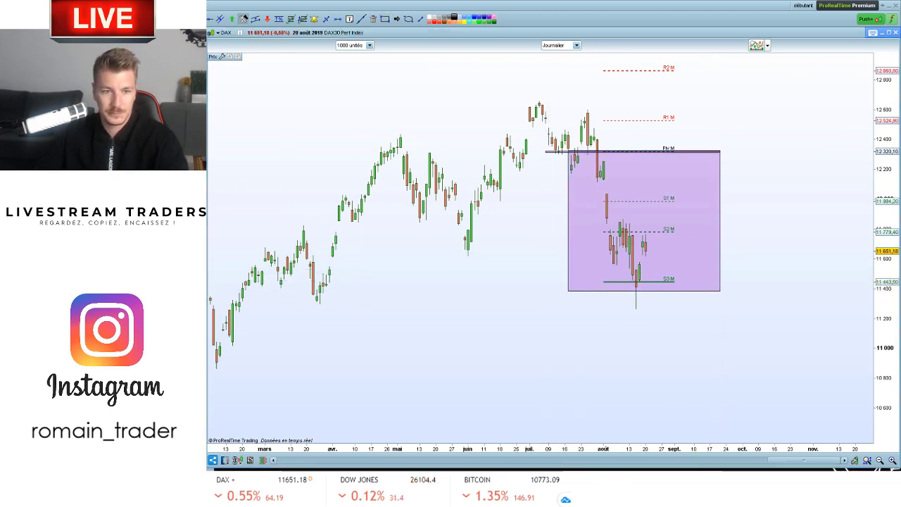
# Step: Configure the rectangle below the monthly pivot with a translucent red fill
pyautogui.moveTo(464, 338); pyautogui.dragTo(464, 416)
pyautogui.rightClick(721, 284)
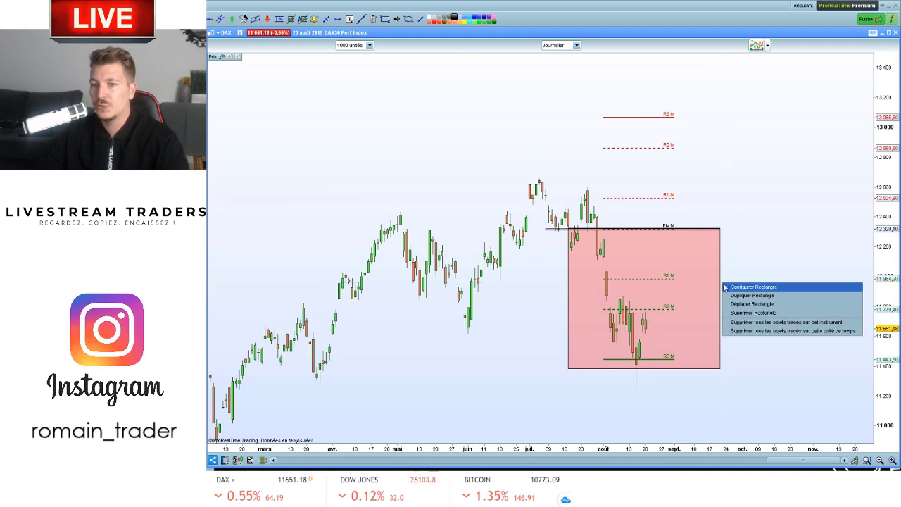
pyautogui.click(729, 287)
# Step: Duplicate the red rectangle, place the copy directly above the monthly pivot and give it a green fill
pyautogui.rightClick(578, 285)
pyautogui.click(579, 291)
pyautogui.click(571, 145)
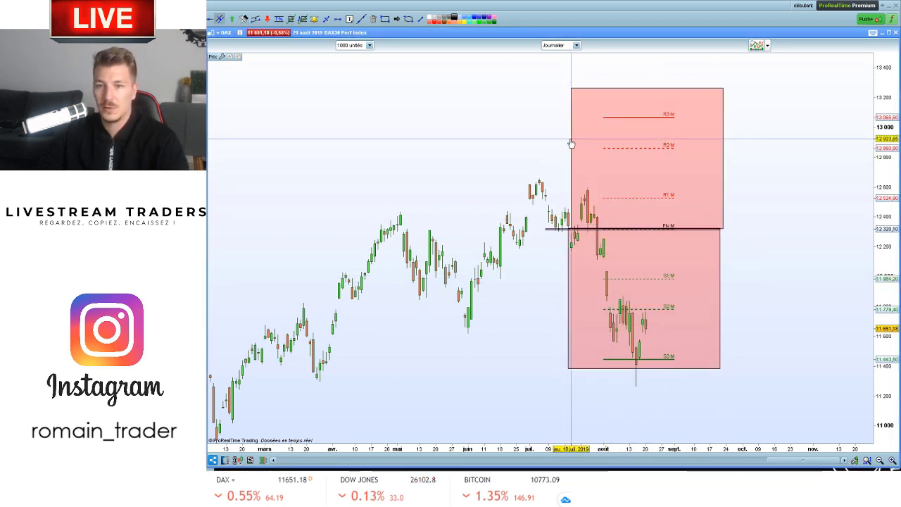
pyautogui.rightClick(602, 90)
pyautogui.click(607, 95)
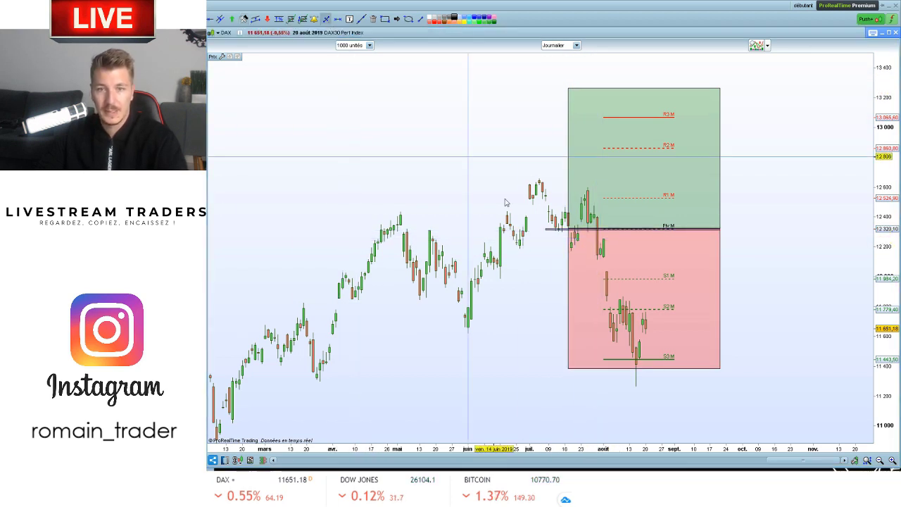
# Step: Shift both coloured rectangles to start at the beginning of August and delete the black line on the pivot
pyautogui.moveTo(569, 282); pyautogui.dragTo(603, 282)
pyautogui.moveTo(569, 188); pyautogui.dragTo(603, 192)
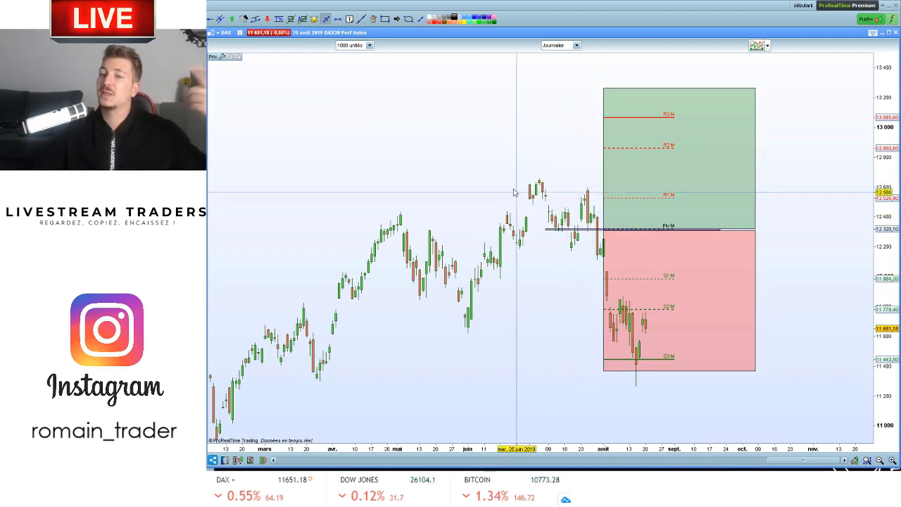
pyautogui.rightClick(563, 230)
pyautogui.click(574, 259)
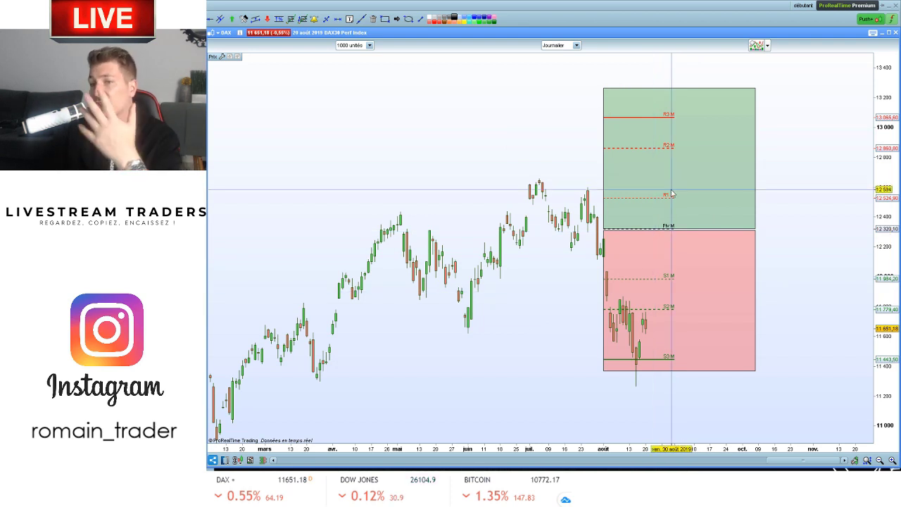
# Step: Inspect the monthly pivot, support and resistance values within the green and red zones
pyautogui.moveTo(721, 224)
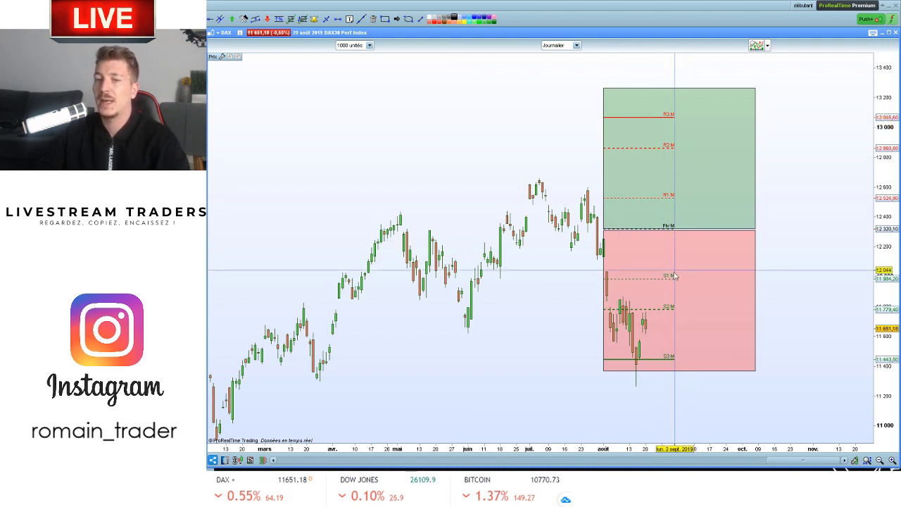
pyautogui.moveTo(616, 152)
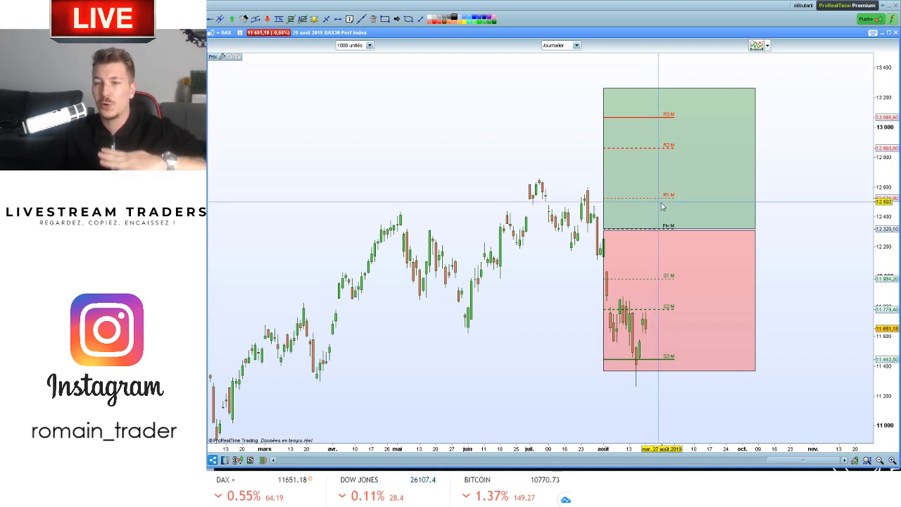
pyautogui.click(722, 225)
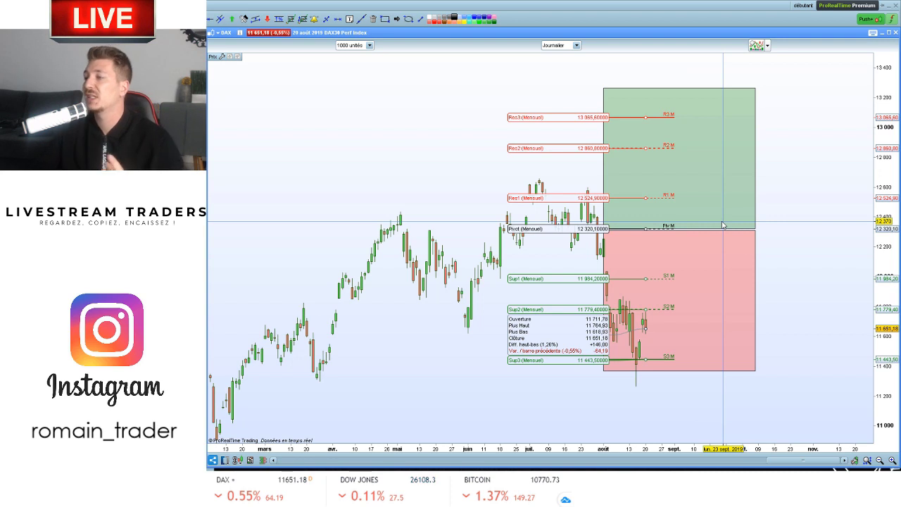
pyautogui.moveTo(703, 202)
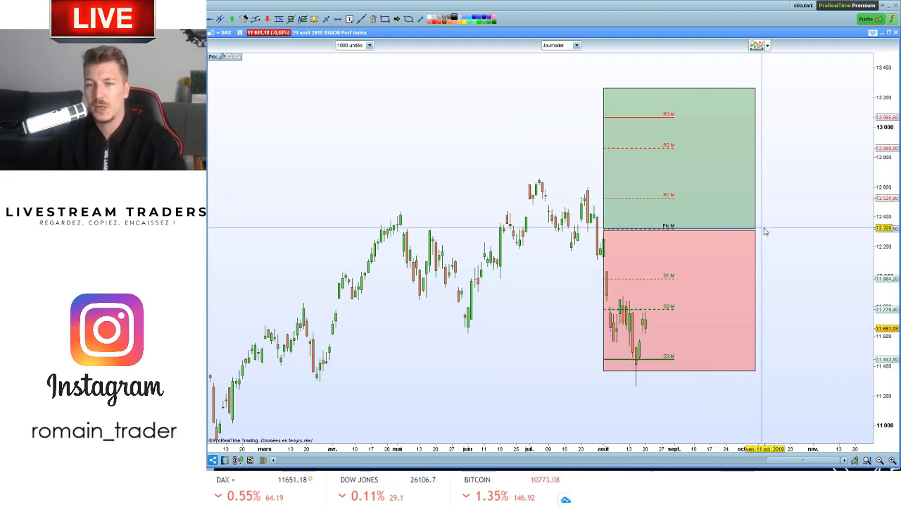
# Step: Delete the green rectangle above the pivot and the red rectangle below it
pyautogui.rightClick(643, 102)
pyautogui.click(666, 114)
pyautogui.rightClick(739, 231)
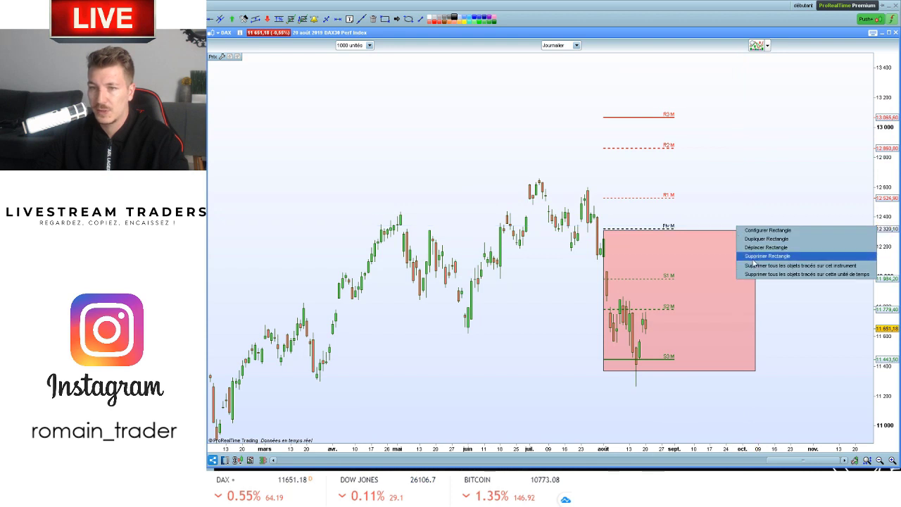
pyautogui.click(753, 257)
# Step: Draw three black arrows pointing at the monthly support levels S1, S2 and S3
pyautogui.click(397, 19)
pyautogui.moveTo(719, 263)
pyautogui.mouseDown()
pyautogui.moveTo(686, 275)
pyautogui.moveTo(685, 305)
pyautogui.mouseUp()
pyautogui.moveTo(712, 346); pyautogui.dragTo(693, 357)
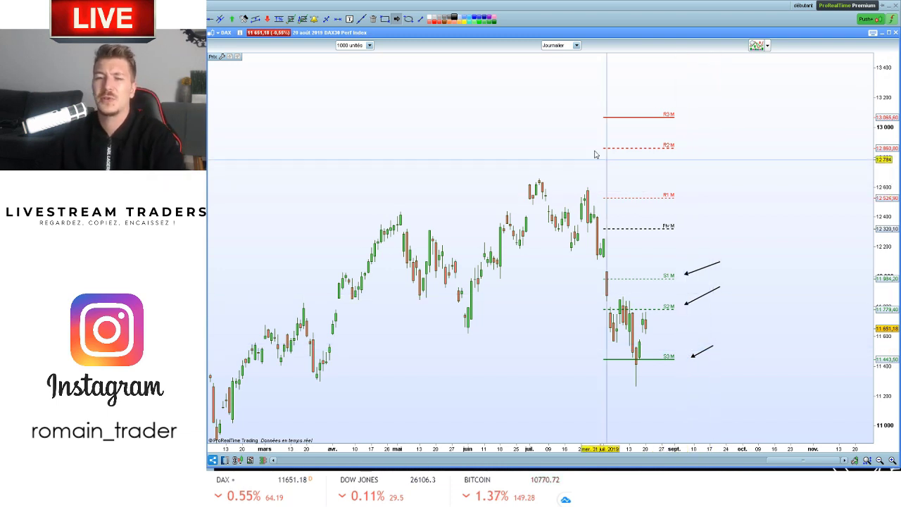
# Step: Draw three black arrows pointing at the monthly resistance levels R1, R2 and R3
pyautogui.moveTo(603, 172); pyautogui.dragTo(612, 197)
pyautogui.moveTo(591, 133); pyautogui.dragTo(604, 148)
pyautogui.moveTo(585, 102); pyautogui.dragTo(597, 111)
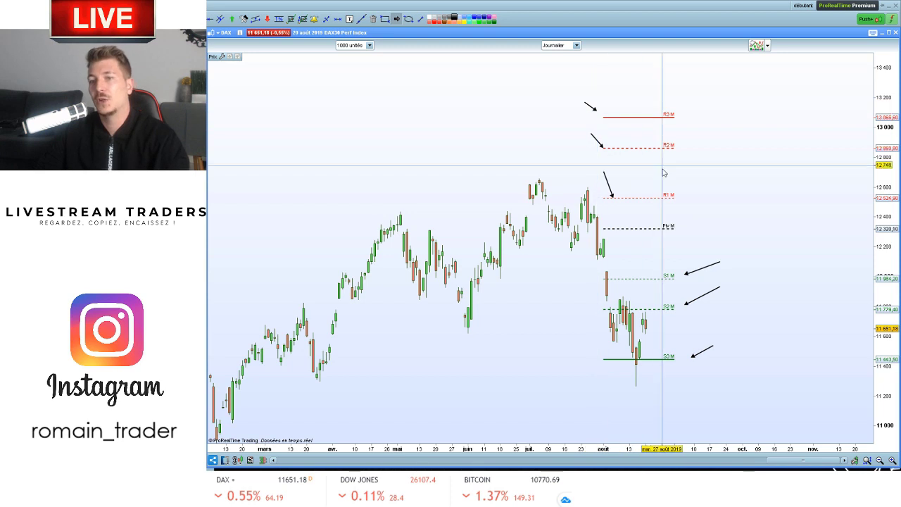
# Step: Delete the six black arrows pointing at the monthly support and resistance levels
pyautogui.click(374, 19)
pyautogui.click(694, 272)
pyautogui.click(702, 296)
pyautogui.click(702, 351)
pyautogui.click(598, 141)
pyautogui.click(608, 186)
pyautogui.click(589, 105)
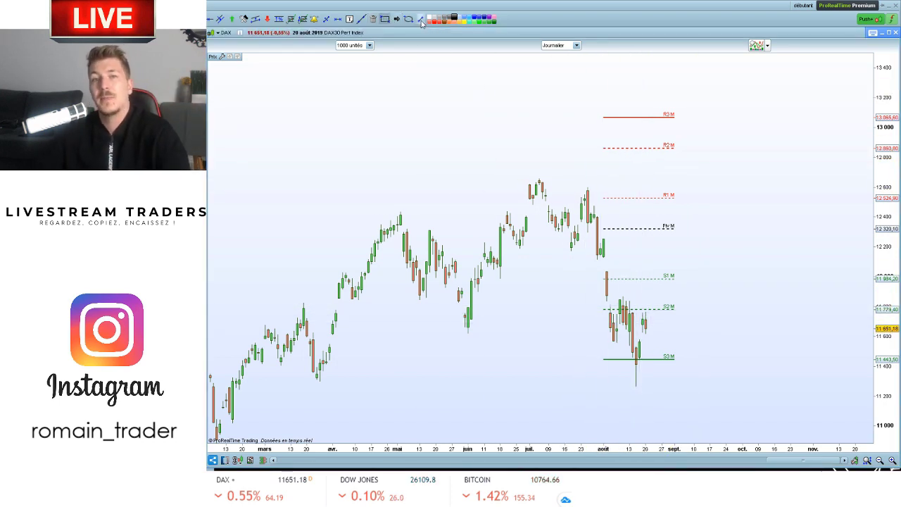
# Step: Draw one ellipse around the monthly S3 level and another around the monthly R3 level
pyautogui.moveTo(662, 360)
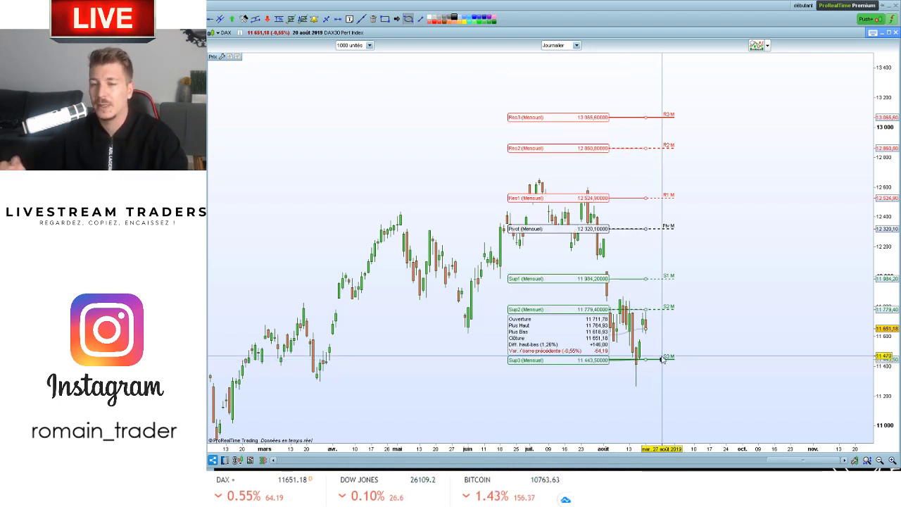
pyautogui.moveTo(587, 352); pyautogui.dragTo(703, 376)
pyautogui.moveTo(588, 108); pyautogui.dragTo(704, 131)
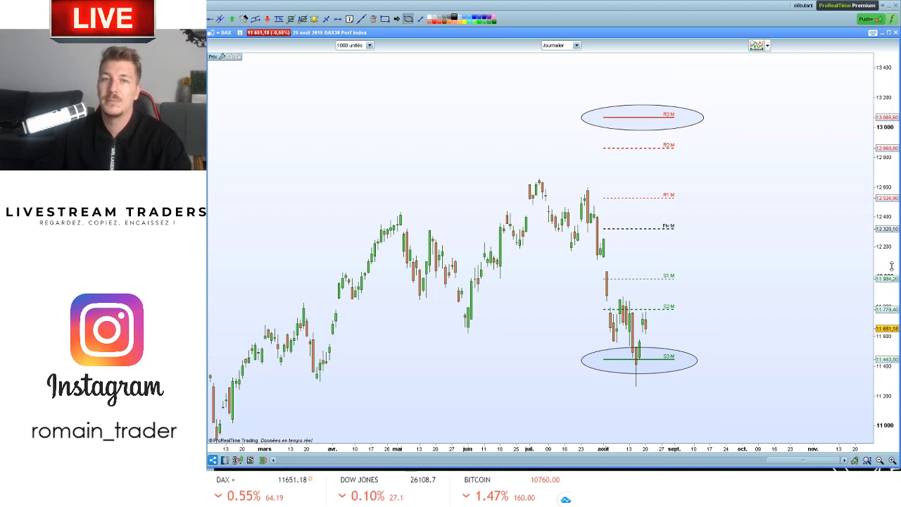
pyautogui.click(406, 18)
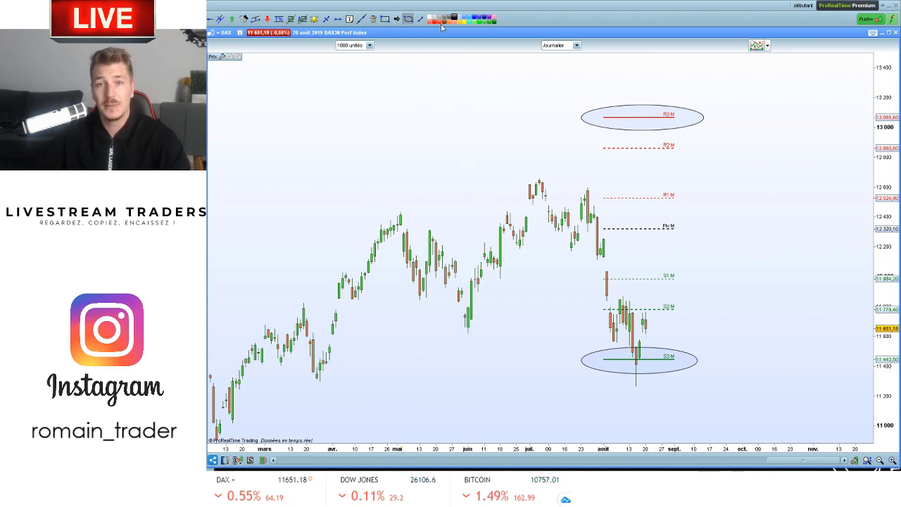
# Step: Draw a black arrow pointing at the mid-August candle that meets the monthly S3 level
pyautogui.click(397, 19)
pyautogui.moveTo(585, 400); pyautogui.dragTo(636, 361)
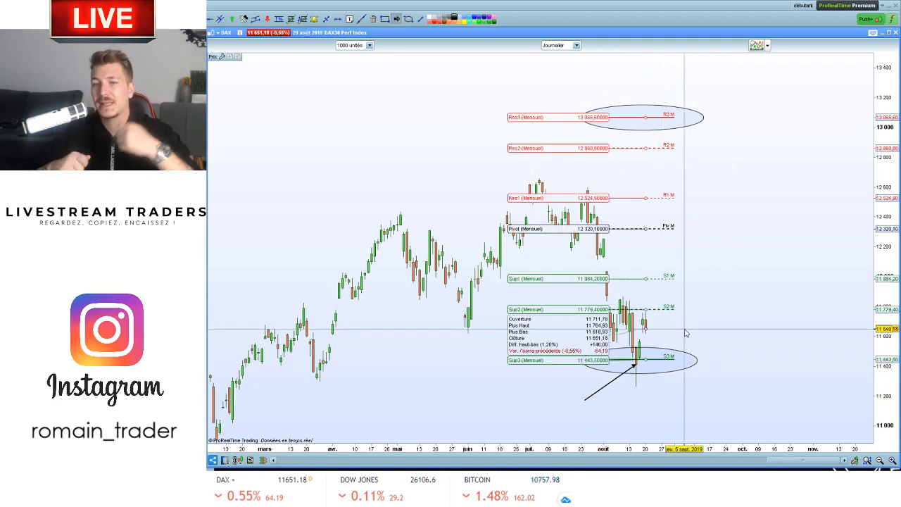
pyautogui.scroll(2, 702, 331)
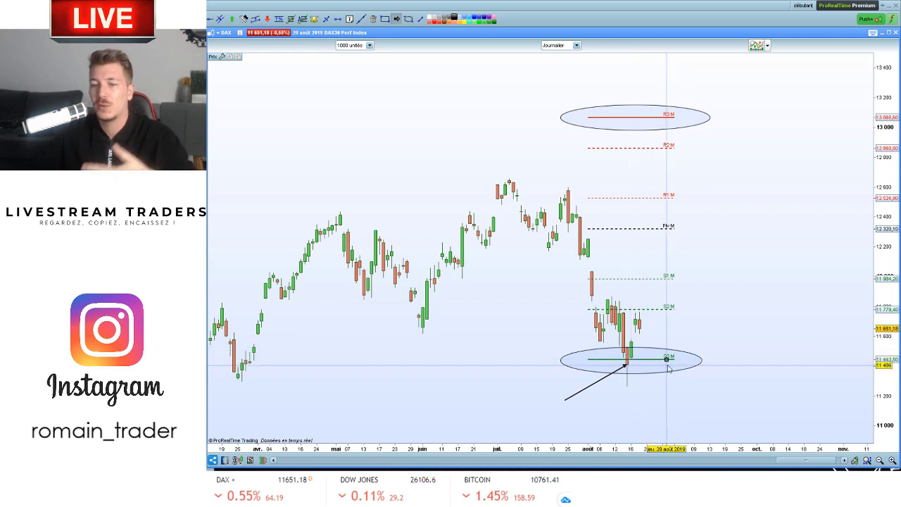
pyautogui.moveTo(669, 370)
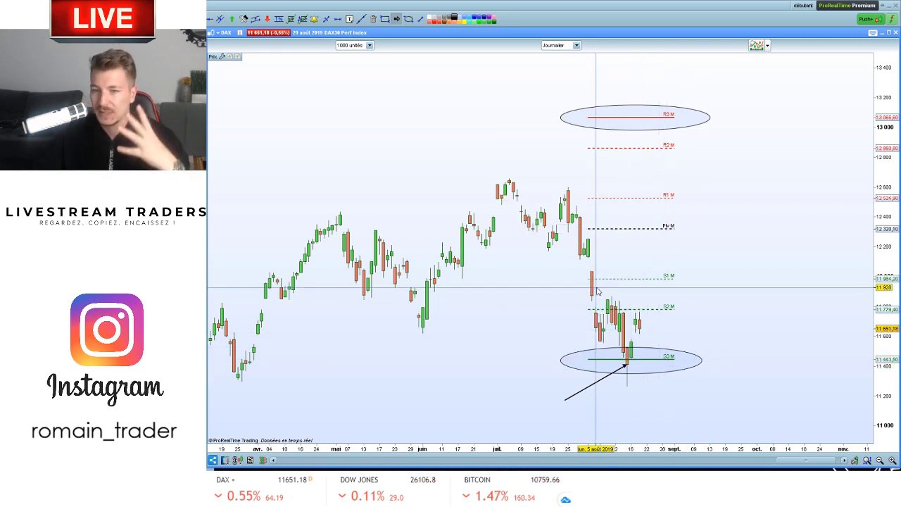
pyautogui.scroll(-1, 621, 248)
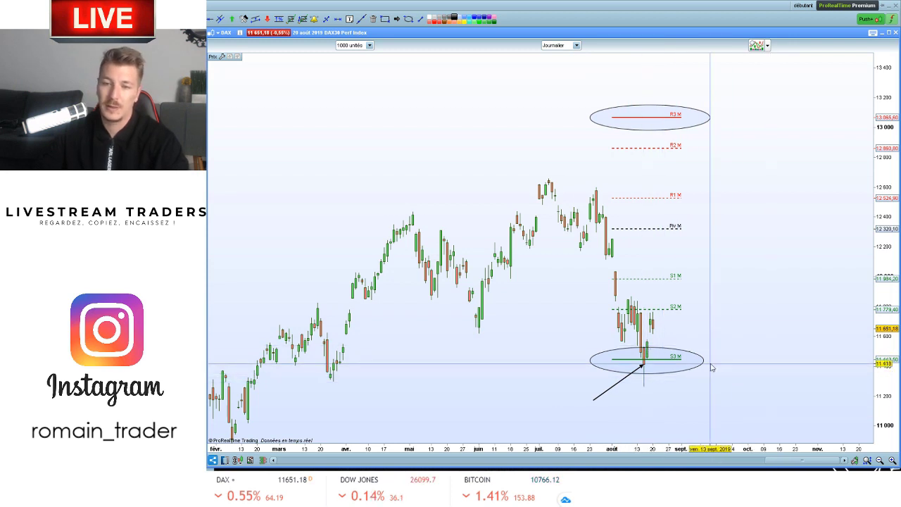
pyautogui.moveTo(711, 367)
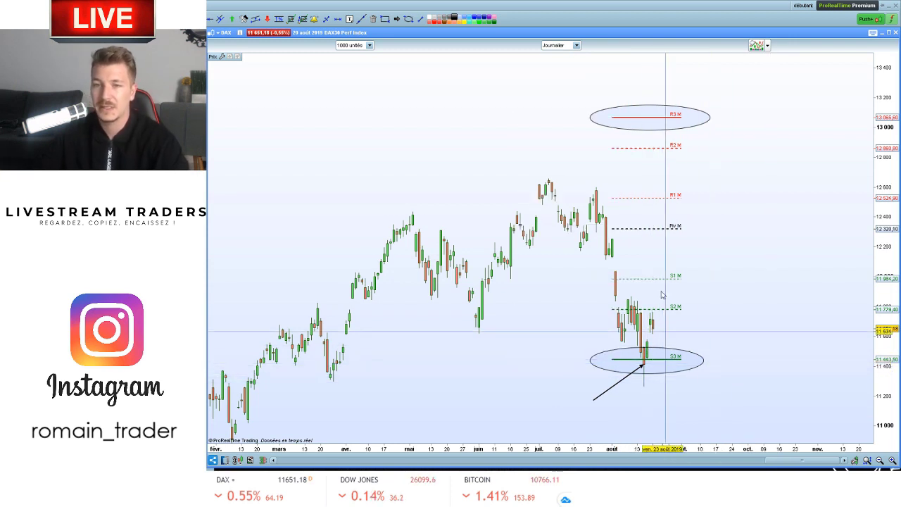
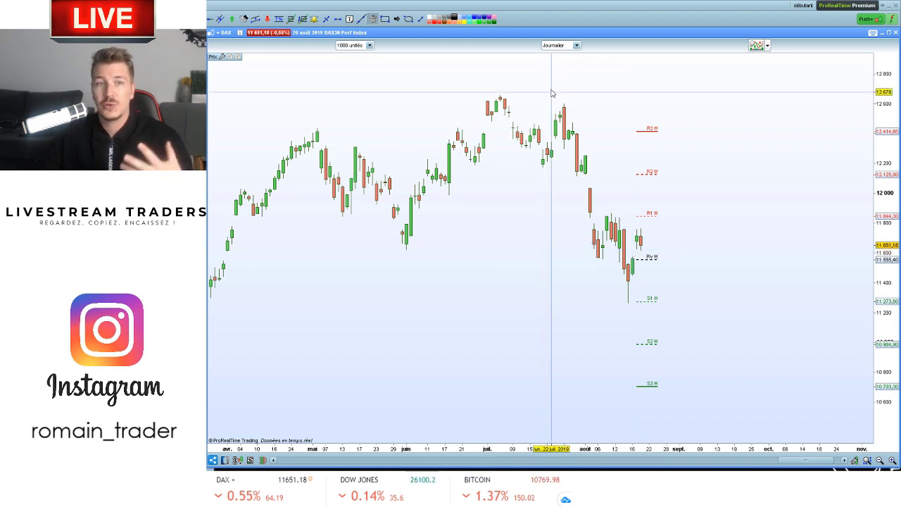
# Step: Set the pivot points' period to Journalier in the pivot properties
pyautogui.rightClick(652, 264)
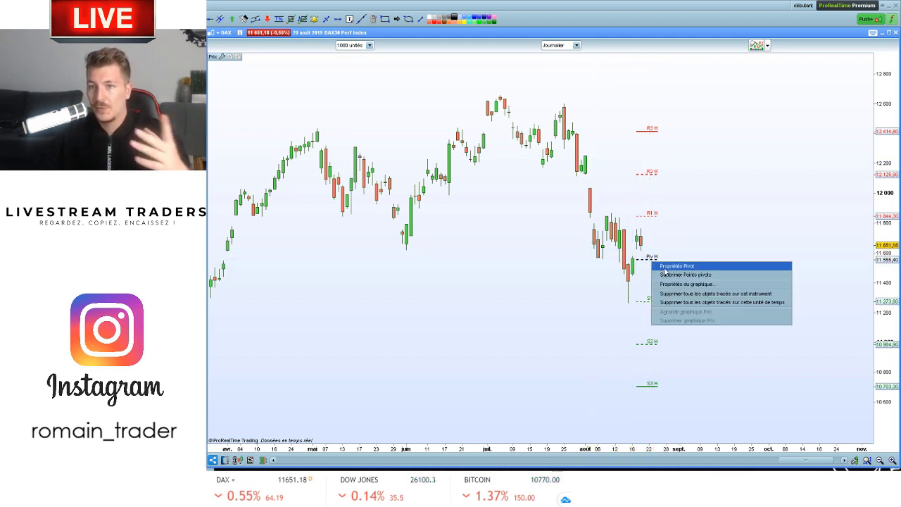
pyautogui.click(676, 265)
pyautogui.click(176, 164)
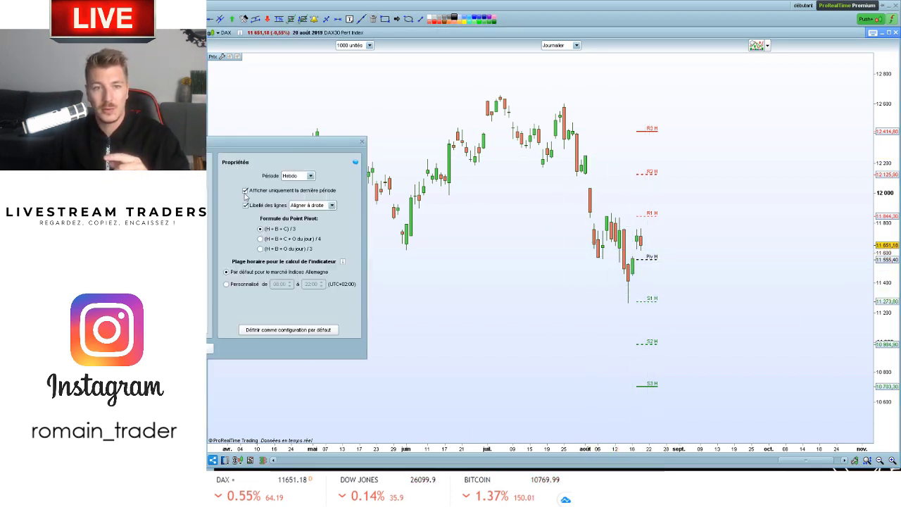
pyautogui.click(292, 221)
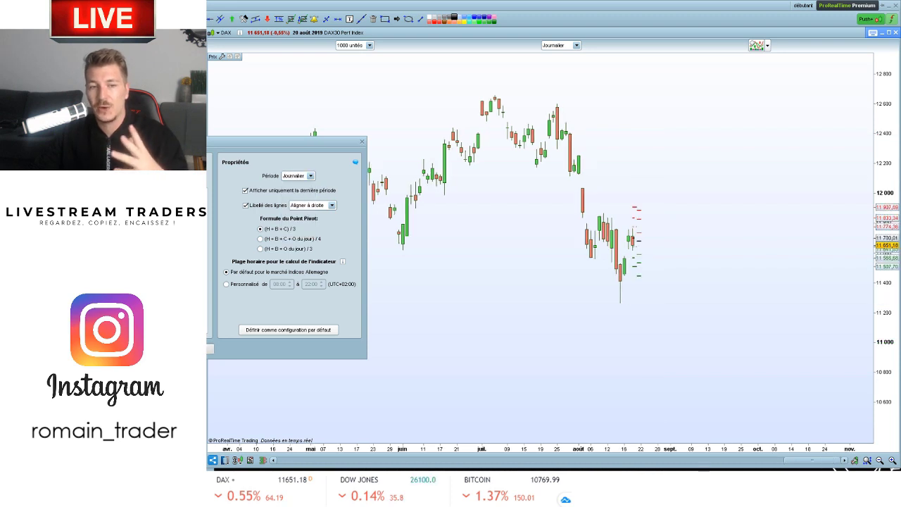
pyautogui.click(209, 348)
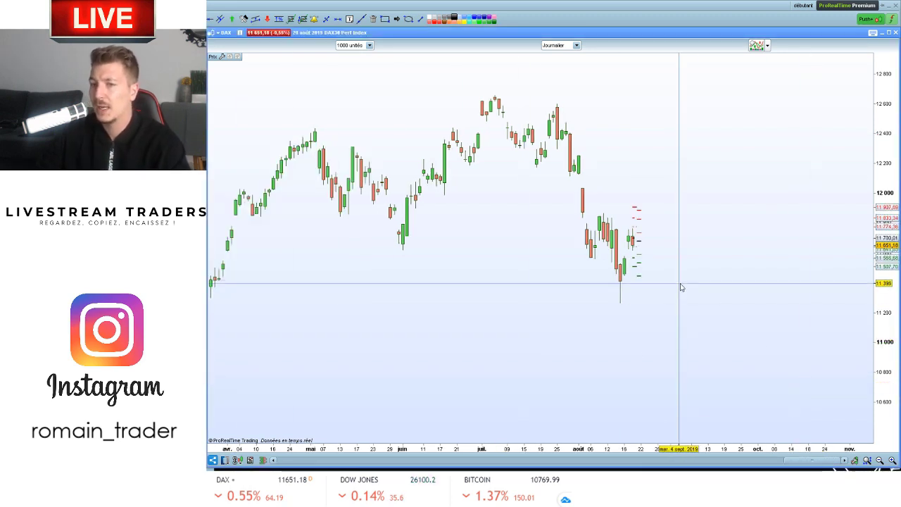
# Step: Examine the daily pivot, support and resistance levels next to the latest DAX candles of 20 and 21 August
pyautogui.scroll(2, 684, 286)
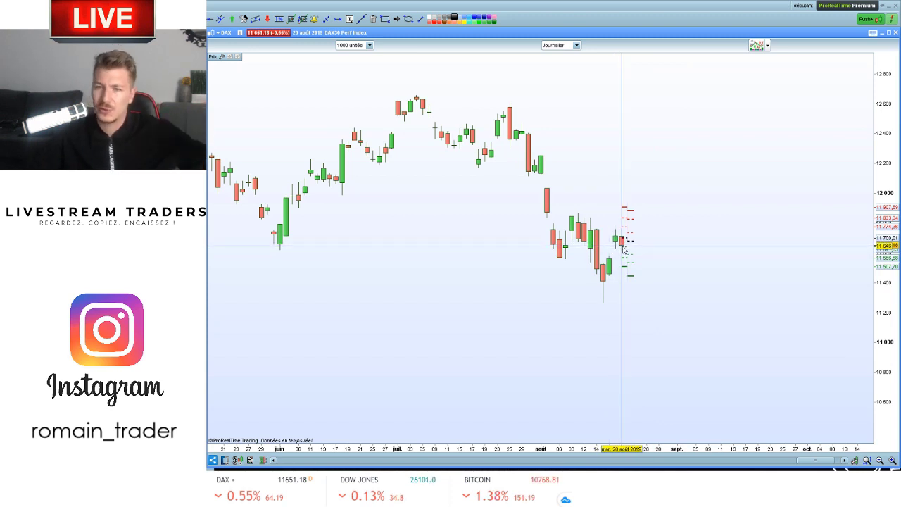
pyautogui.scroll(5, 624, 247)
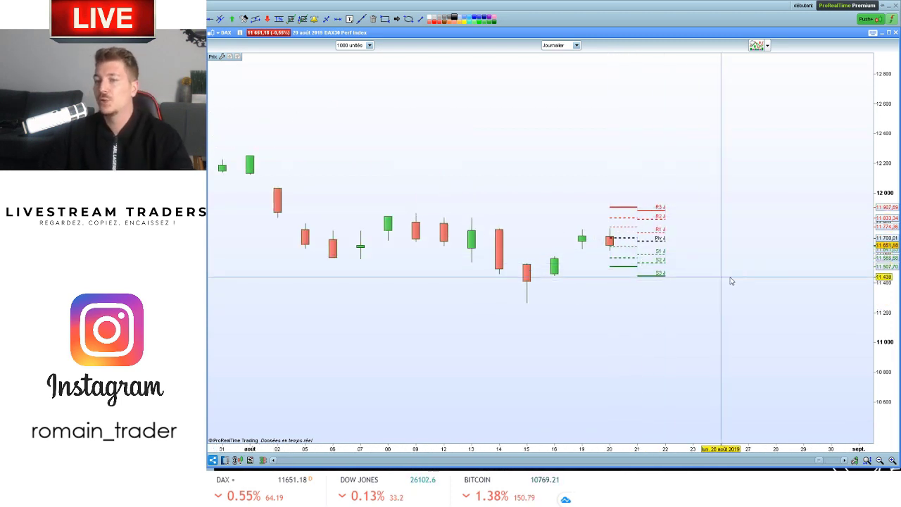
pyautogui.moveTo(880, 133); pyautogui.dragTo(862, 2)
pyautogui.moveTo(878, 288); pyautogui.dragTo(878, 349)
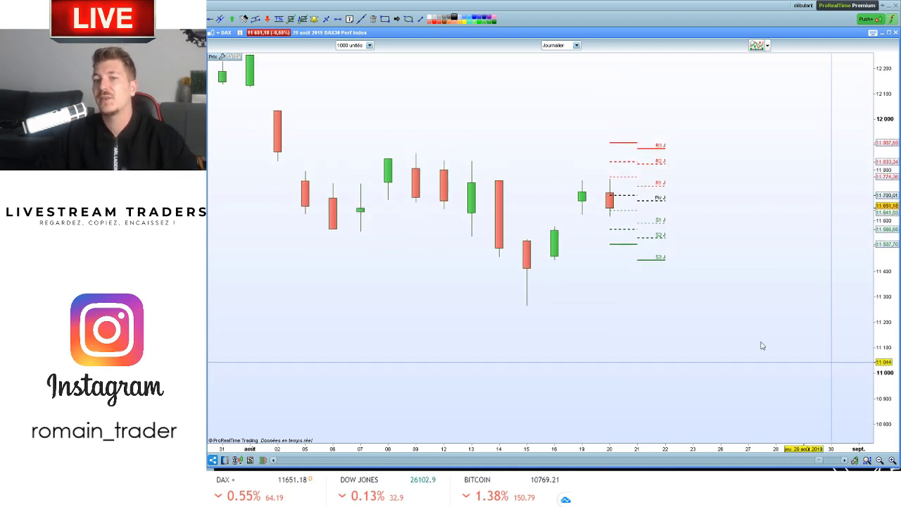
pyautogui.scroll(4, 674, 301)
pyautogui.moveTo(674, 295)
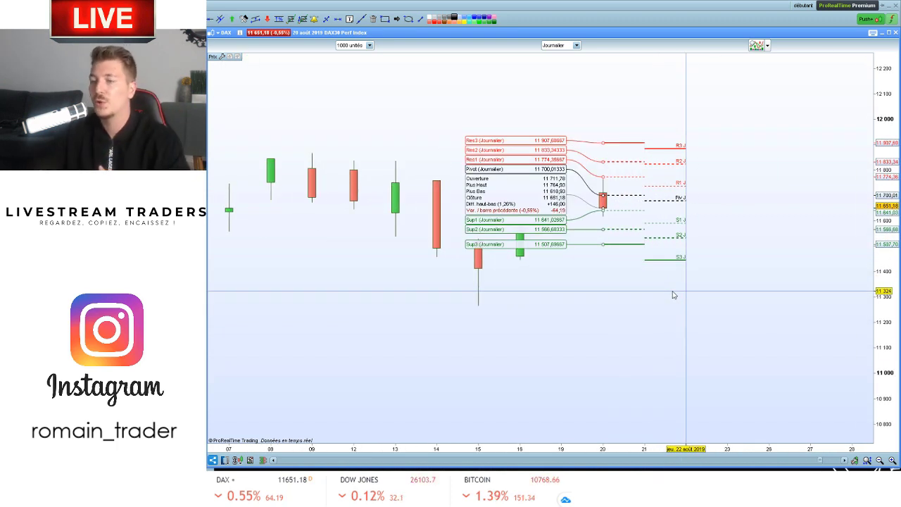
pyautogui.scroll(-3, 564, 270)
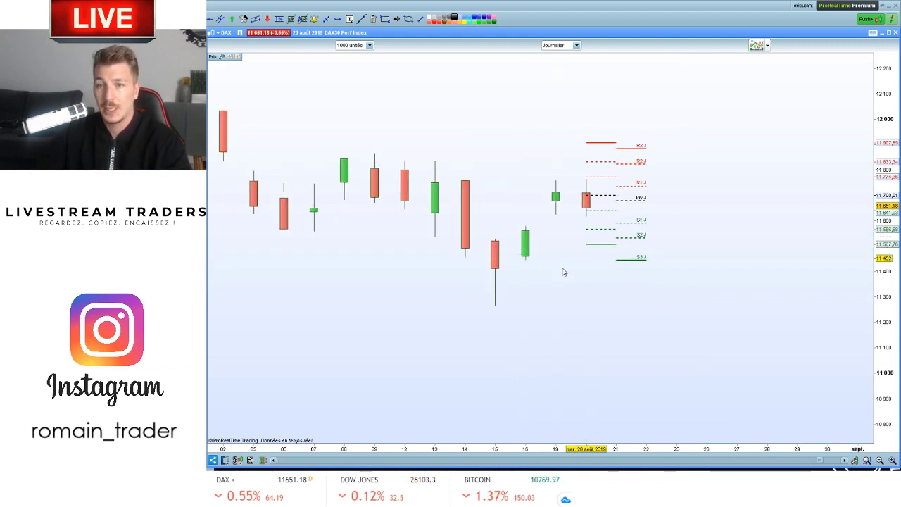
pyautogui.moveTo(564, 269); pyautogui.dragTo(567, 302)
pyautogui.scroll(2, 611, 317)
pyautogui.moveTo(880, 147); pyautogui.dragTo(880, 102)
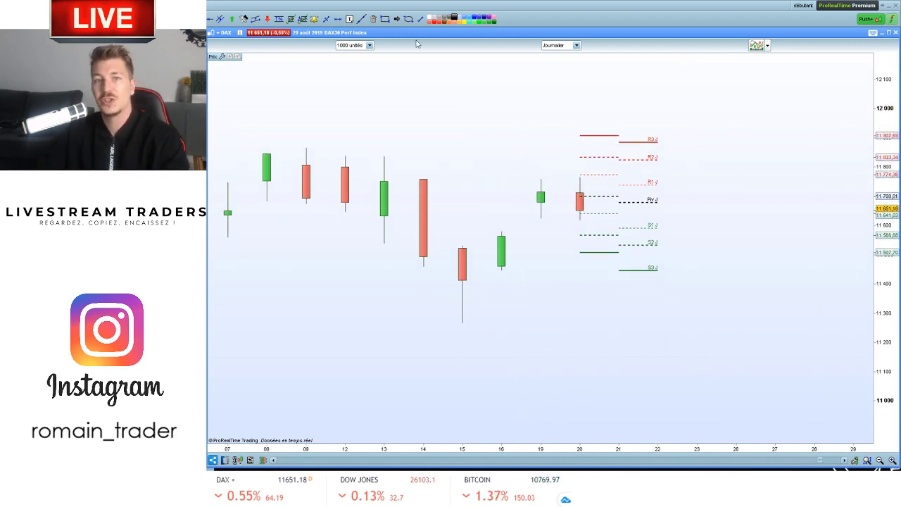
pyautogui.click(385, 19)
pyautogui.click(632, 211)
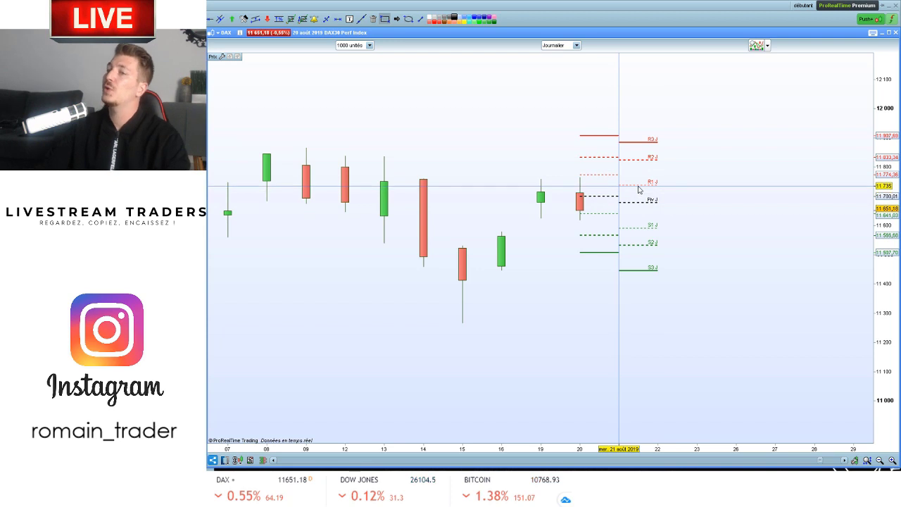
pyautogui.moveTo(706, 158)
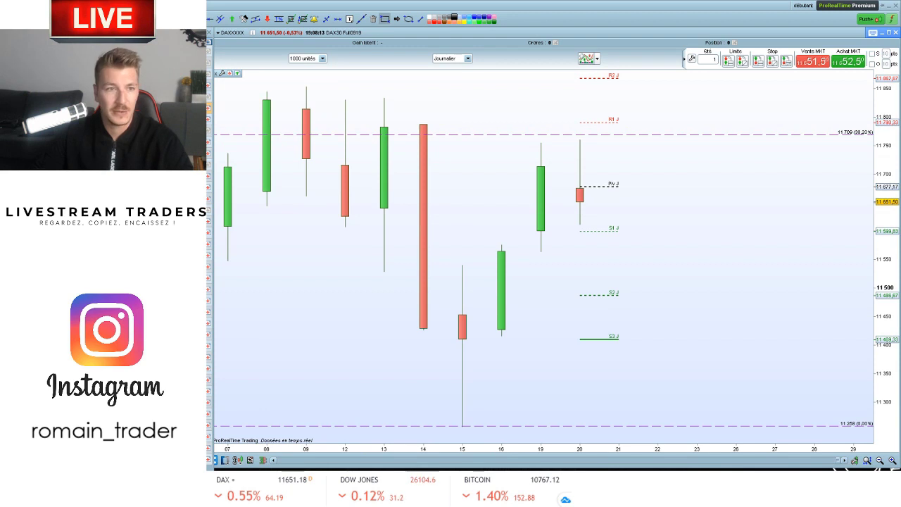
# Step: Switch the DAX futures chart to 15 minutes and delete all objects drawn on this instrument
pyautogui.click(452, 58)
pyautogui.click(461, 141)
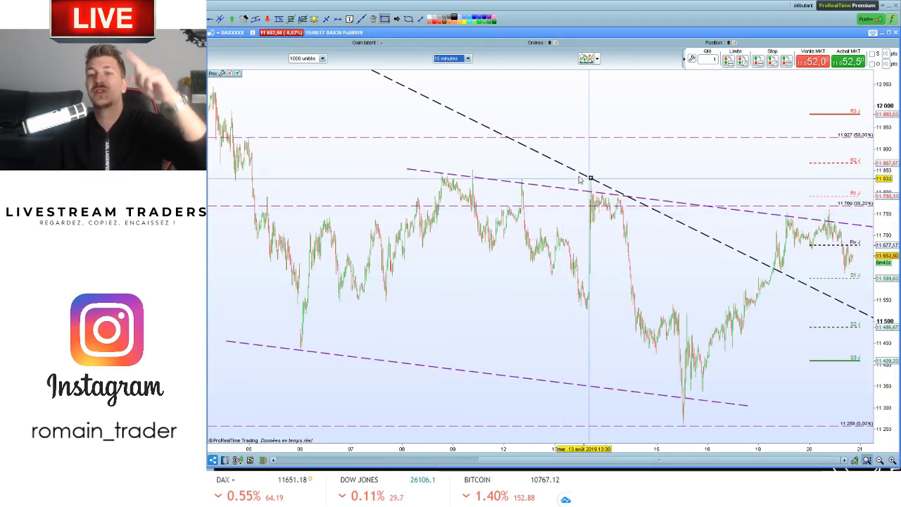
pyautogui.rightClick(599, 163)
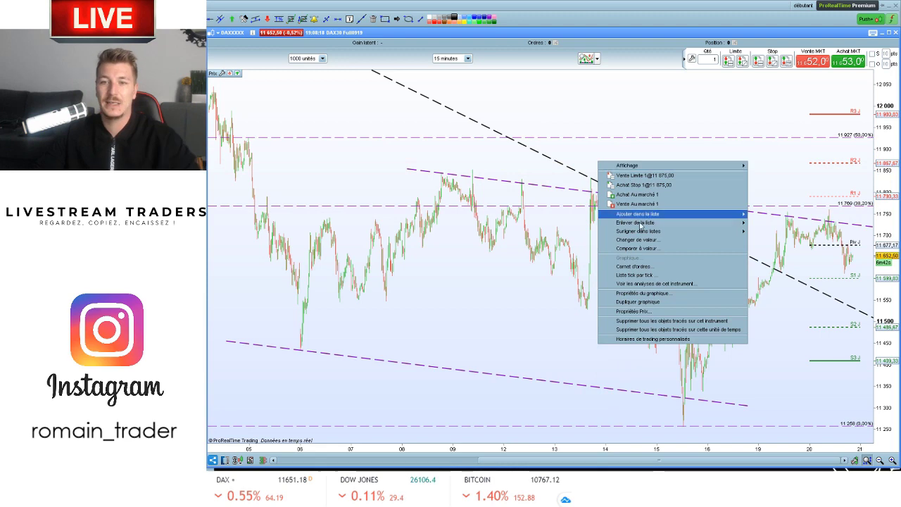
pyautogui.click(640, 321)
pyautogui.click(543, 272)
# Step: Turn off the pivot points' option to show only the last period, so daily levels of earlier sessions are displayed
pyautogui.scroll(5, 584, 276)
pyautogui.rightClick(726, 250)
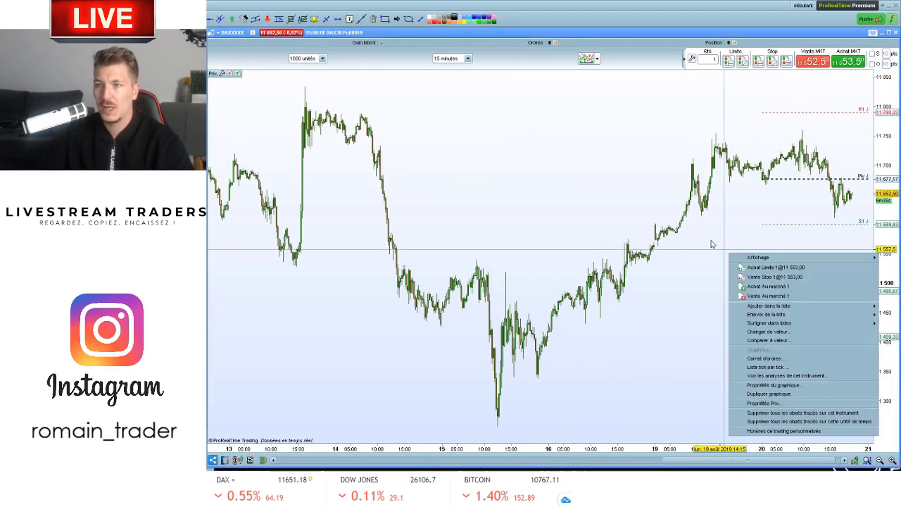
pyautogui.moveTo(712, 241); pyautogui.dragTo(642, 220)
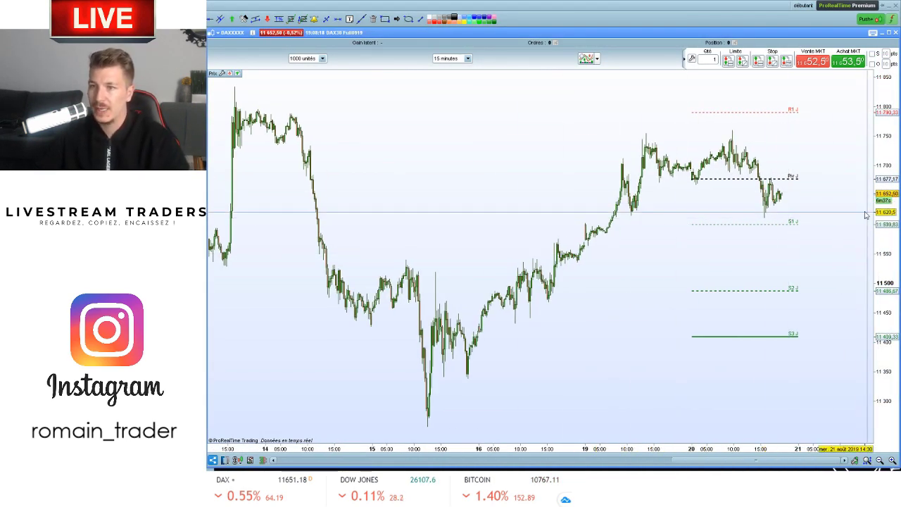
pyautogui.scroll(-3, 580, 260)
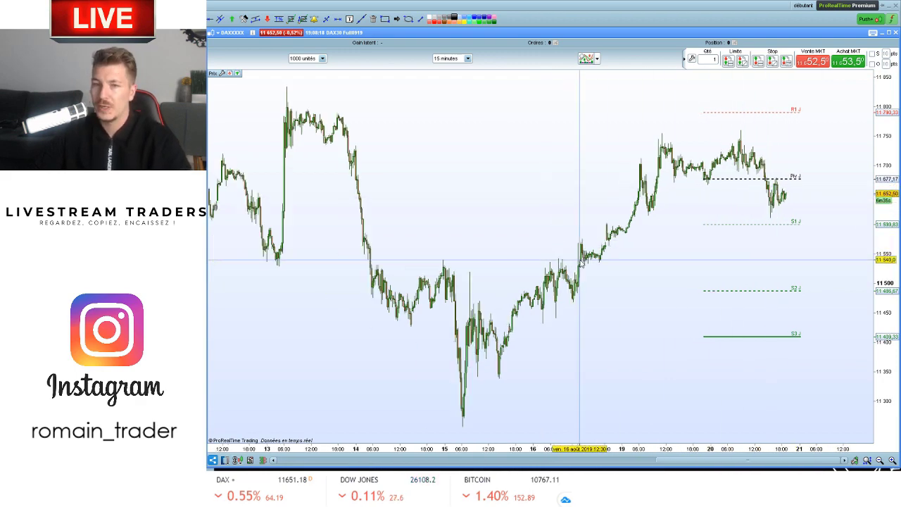
pyautogui.scroll(4, 650, 276)
pyautogui.rightClick(666, 113)
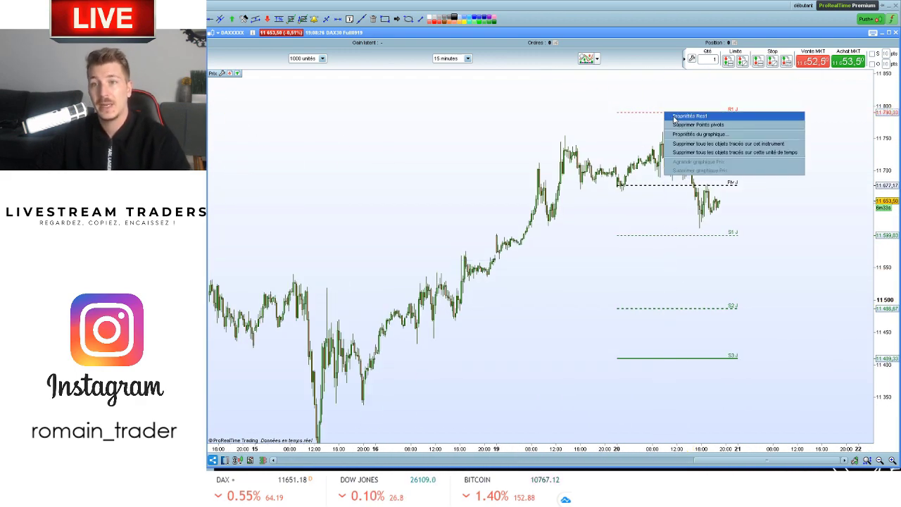
pyautogui.click(685, 117)
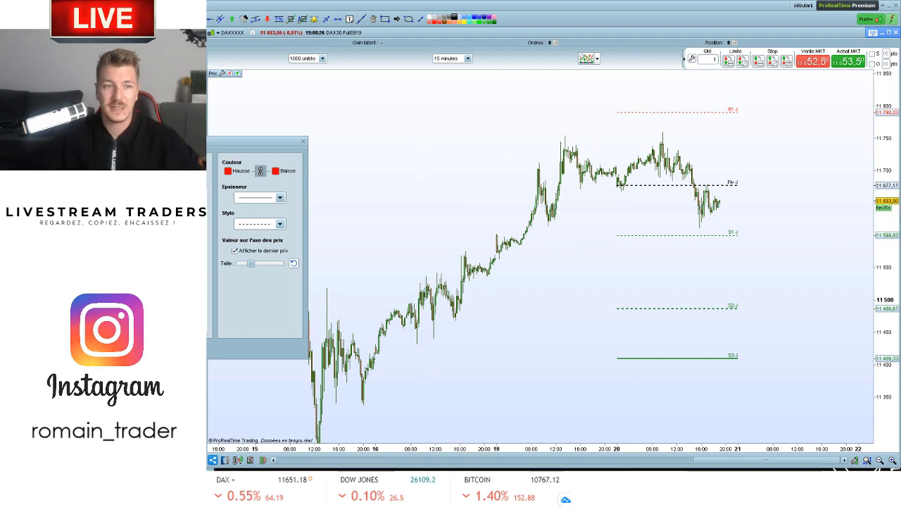
pyautogui.click(210, 209)
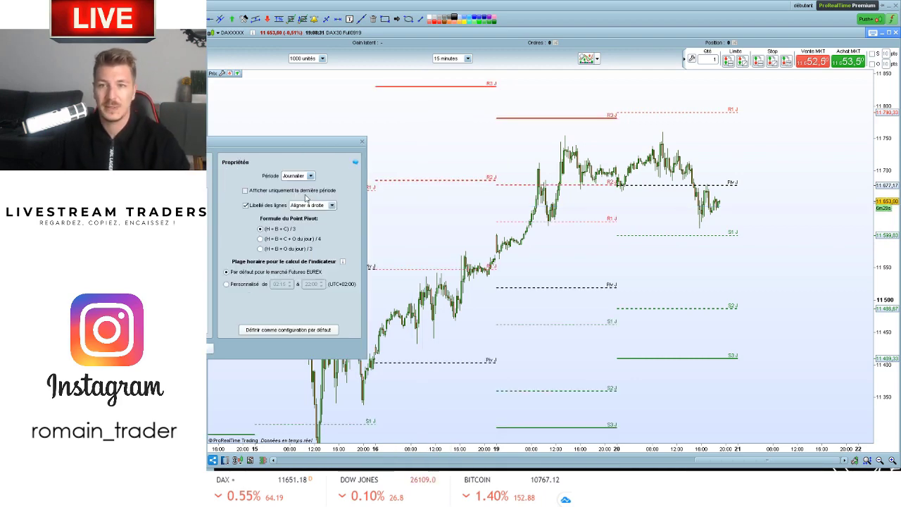
pyautogui.click(361, 142)
# Step: Draw black arrows on the 16 August session, one pointing up at the daily pivot and one pointing down at R1
pyautogui.moveTo(411, 380); pyautogui.dragTo(499, 364)
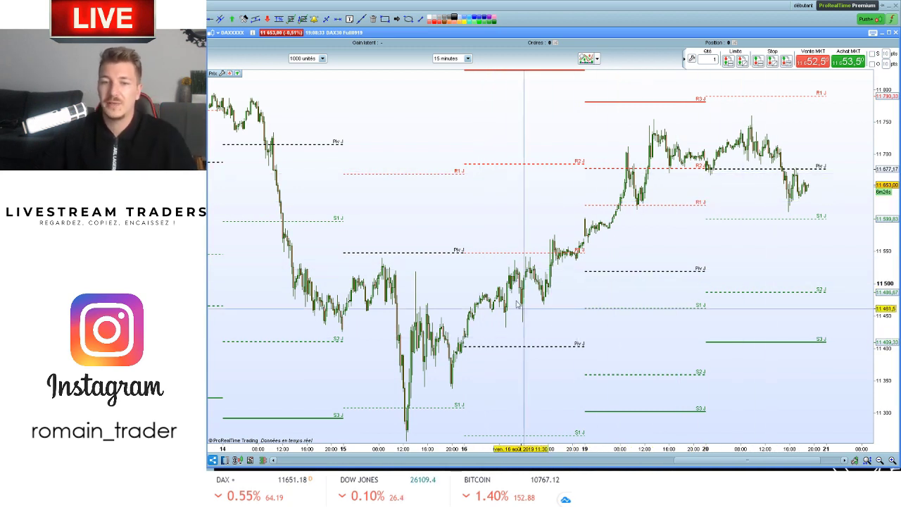
pyautogui.scroll(-1, 544, 395)
pyautogui.click(397, 18)
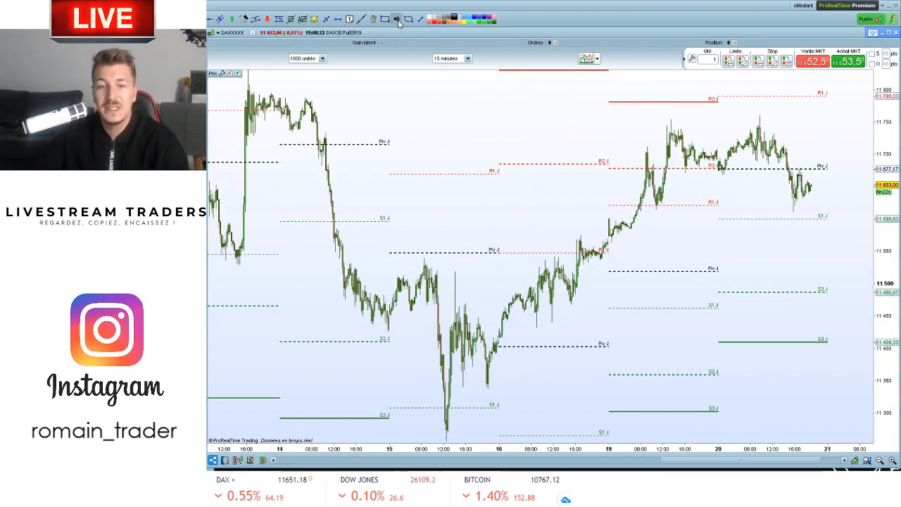
pyautogui.click(502, 352)
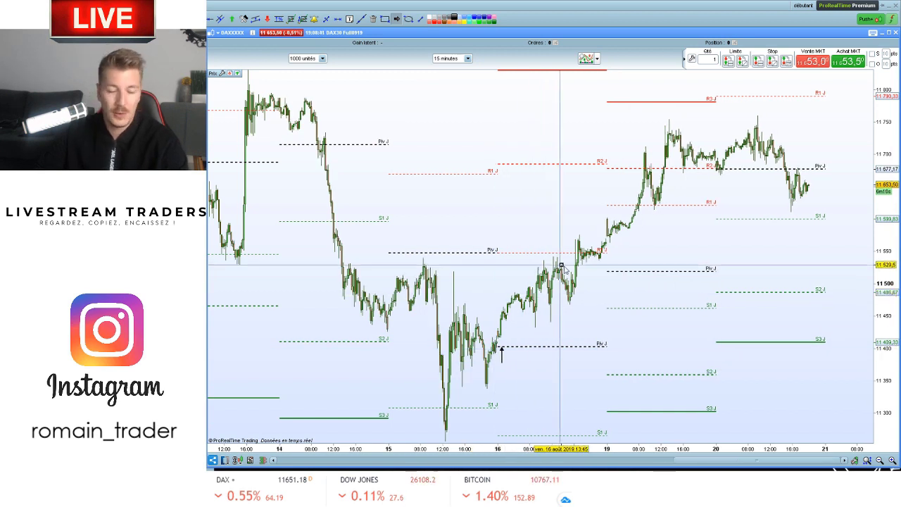
pyautogui.click(548, 244)
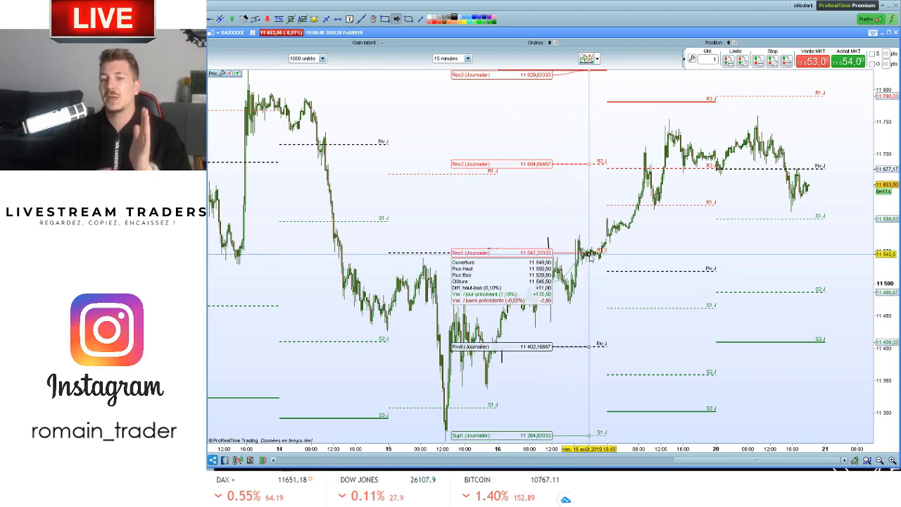
pyautogui.scroll(3, 385, 220)
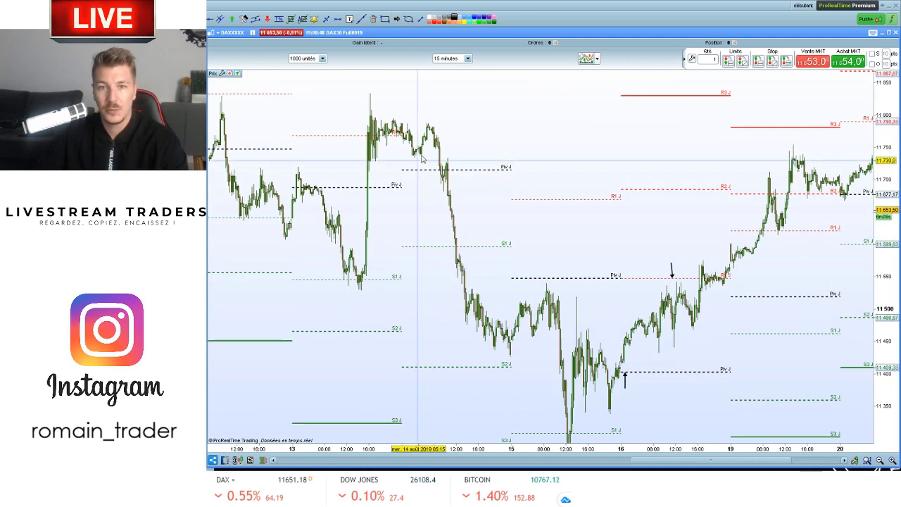
# Step: Circle the 14 August candles at the daily pivot with an ellipse, and draw black arrows pointing to that session's S1 and S2 levels
pyautogui.click(408, 19)
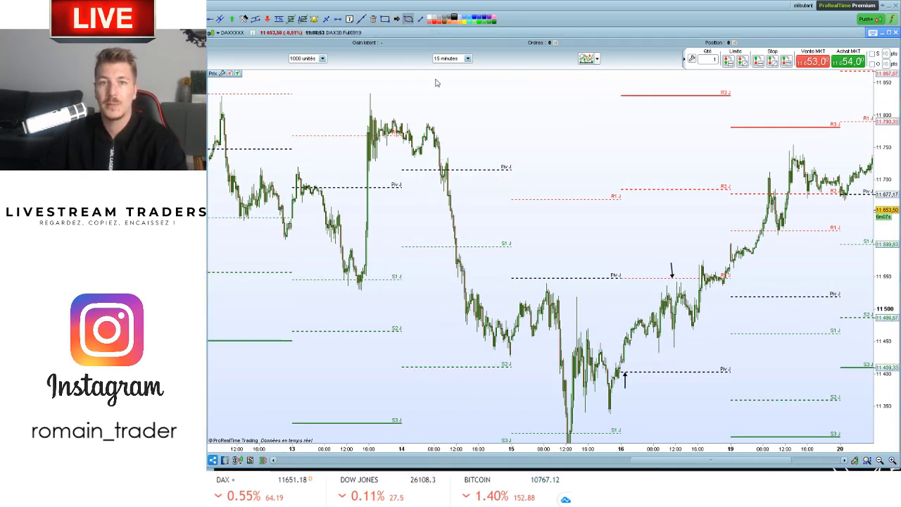
pyautogui.moveTo(433, 159); pyautogui.dragTo(455, 179)
pyautogui.click(396, 19)
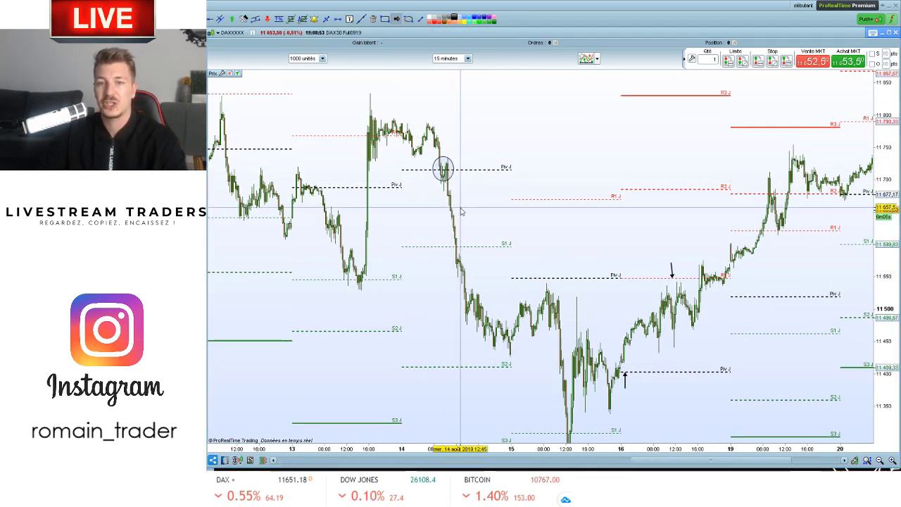
pyautogui.moveTo(472, 228); pyautogui.dragTo(459, 246)
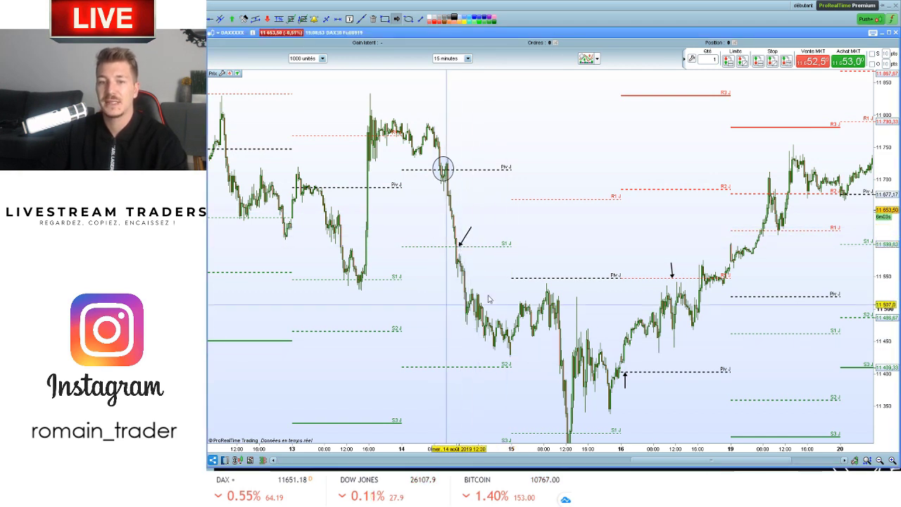
pyautogui.moveTo(504, 386); pyautogui.dragTo(510, 359)
pyautogui.press('Escape')
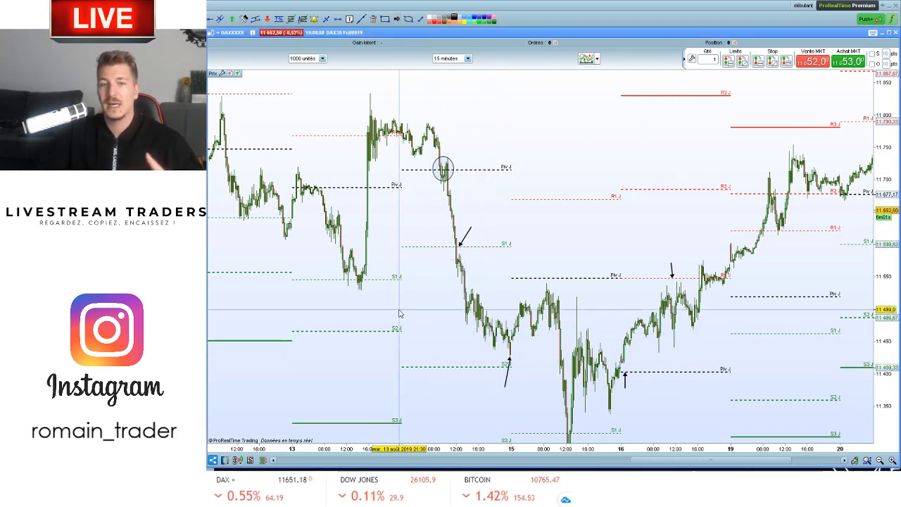
# Step: Delete the ellipse and the S1 arrow from the 14 August session, and the arrow at R1 on 16 August
pyautogui.moveTo(400, 312); pyautogui.dragTo(543, 314)
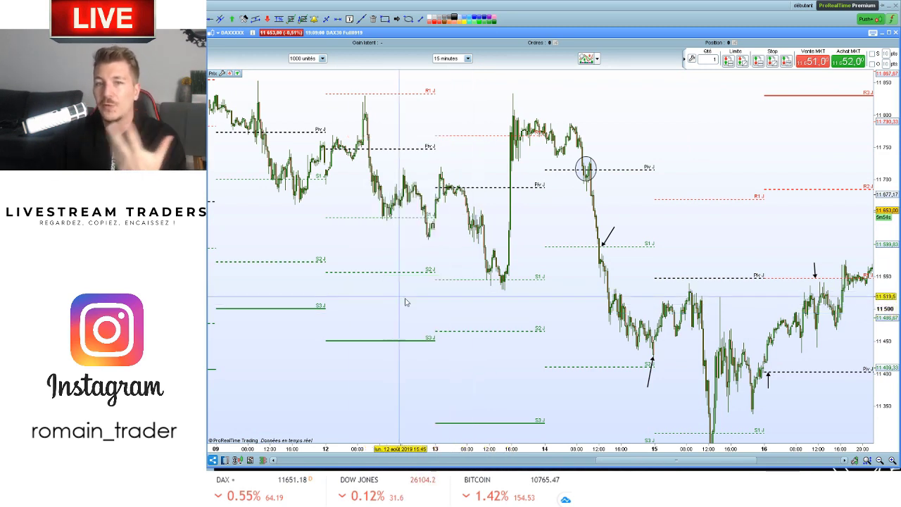
pyautogui.scroll(2, 467, 282)
pyautogui.click(373, 19)
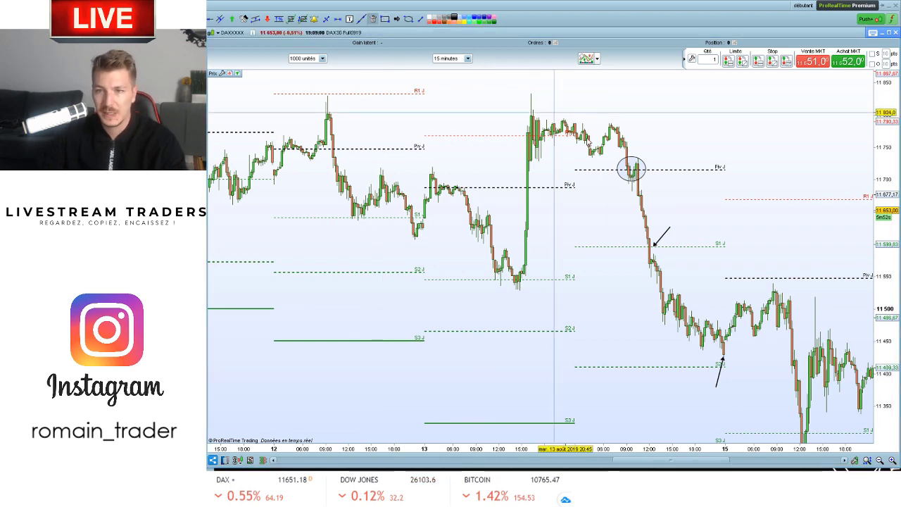
pyautogui.click(632, 169)
pyautogui.click(662, 236)
pyautogui.scroll(-10, 636, 274)
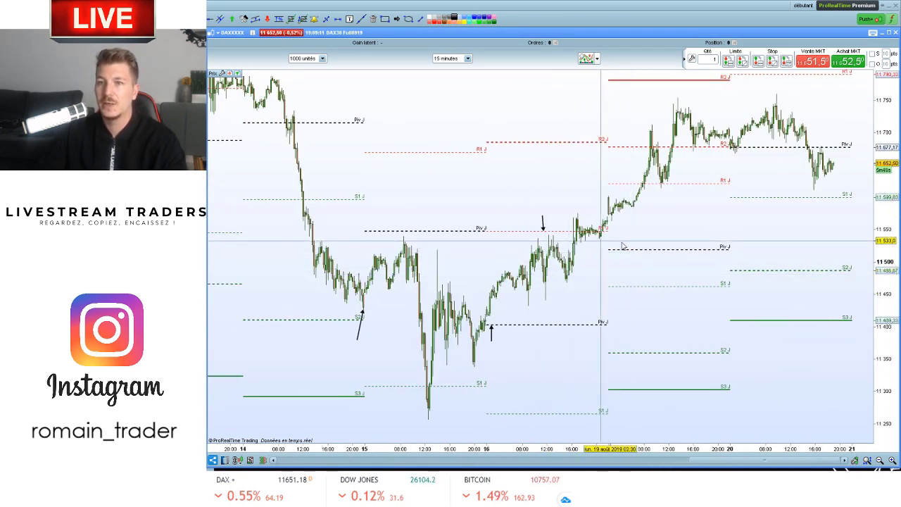
pyautogui.scroll(-3, 592, 269)
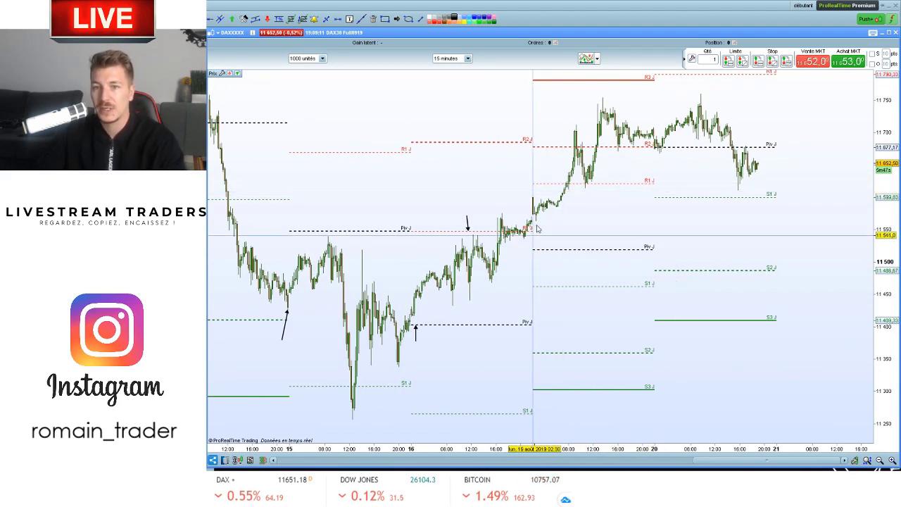
pyautogui.rightClick(474, 222)
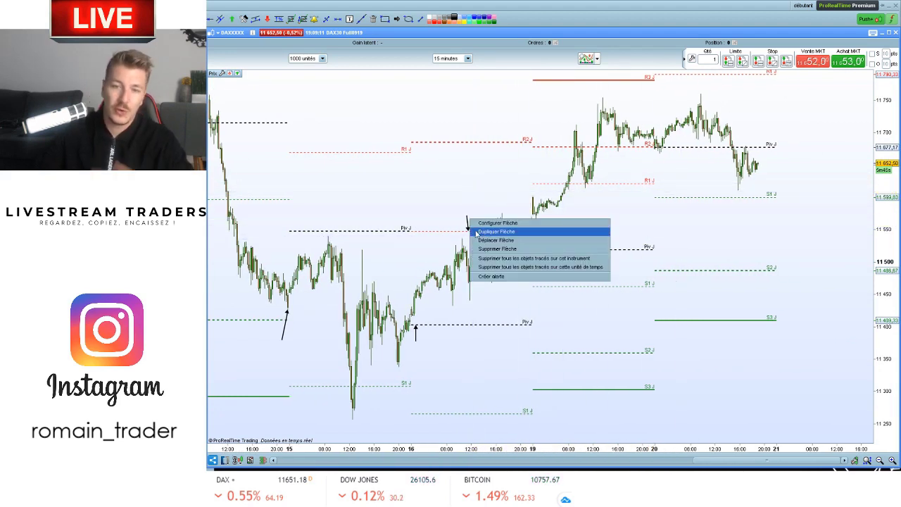
pyautogui.click(496, 249)
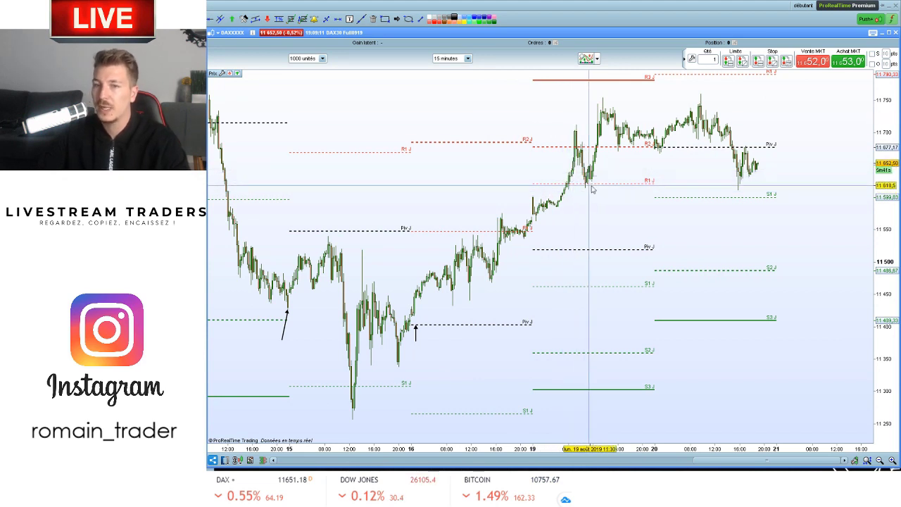
# Step: Mark the 19 August daily pivot and R1 levels with two flat black rectangles along their dashed lines
pyautogui.click(385, 20)
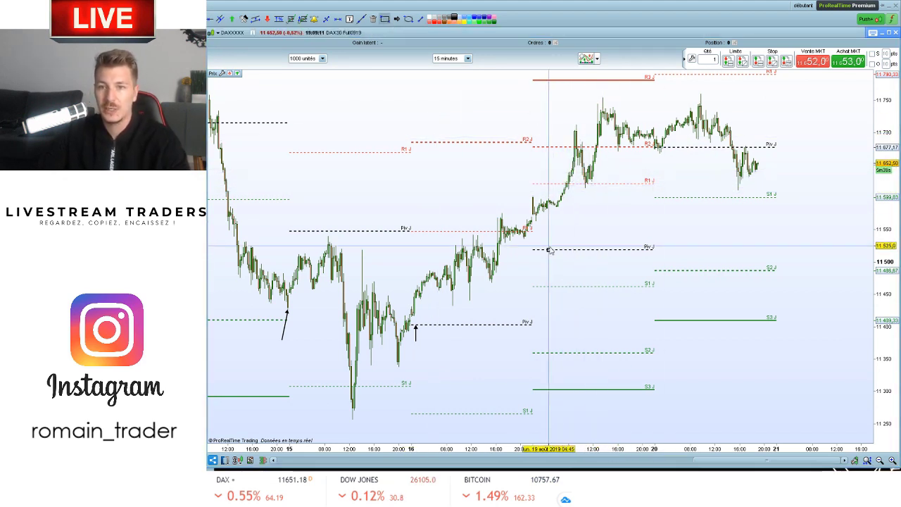
pyautogui.click(556, 250)
pyautogui.click(603, 250)
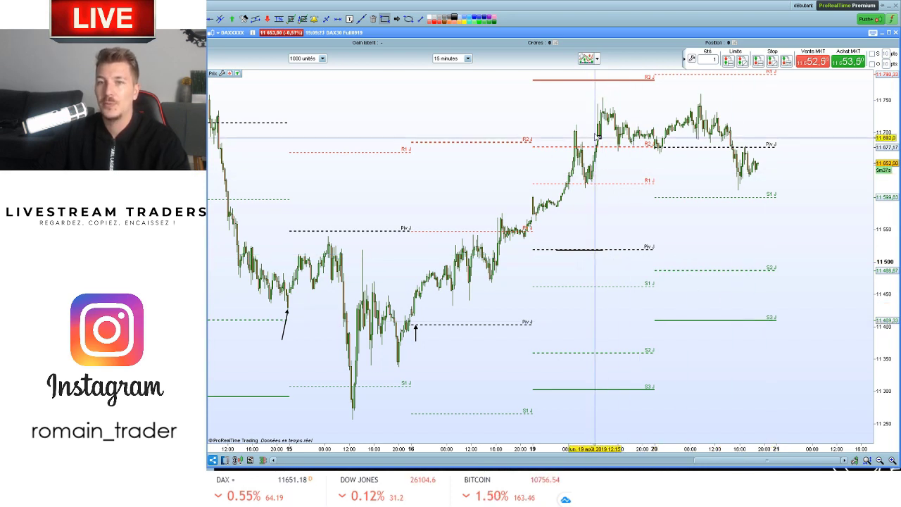
pyautogui.moveTo(567, 184); pyautogui.dragTo(597, 186)
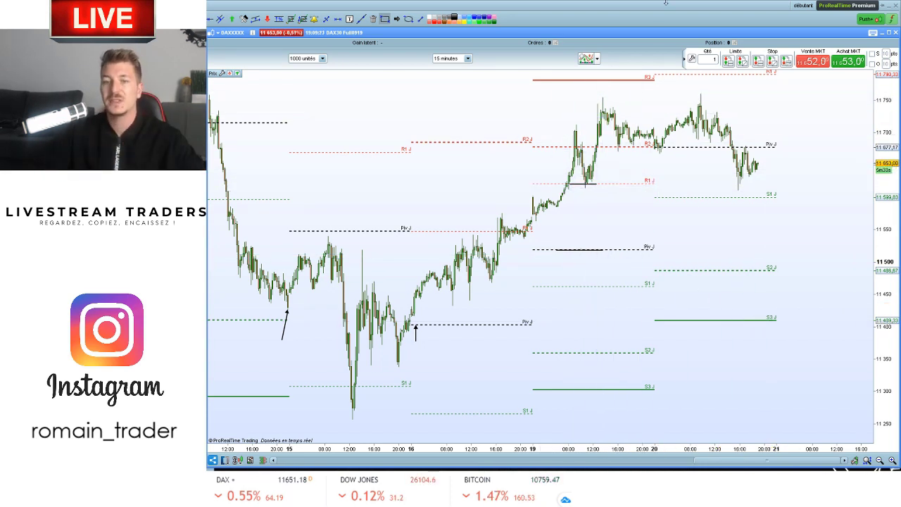
# Step: Delete the remaining arrows at the 16 August daily pivot and at the 14 August S2 level
pyautogui.click(373, 19)
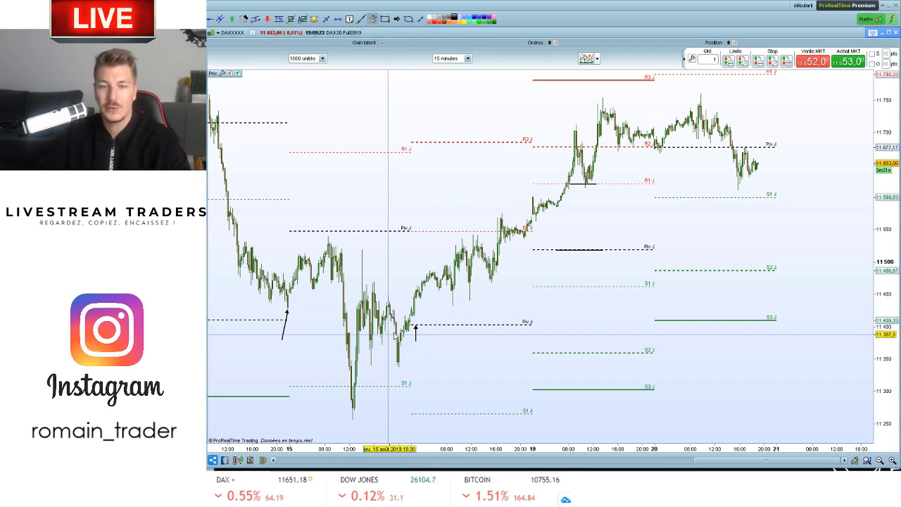
pyautogui.click(416, 333)
pyautogui.click(285, 328)
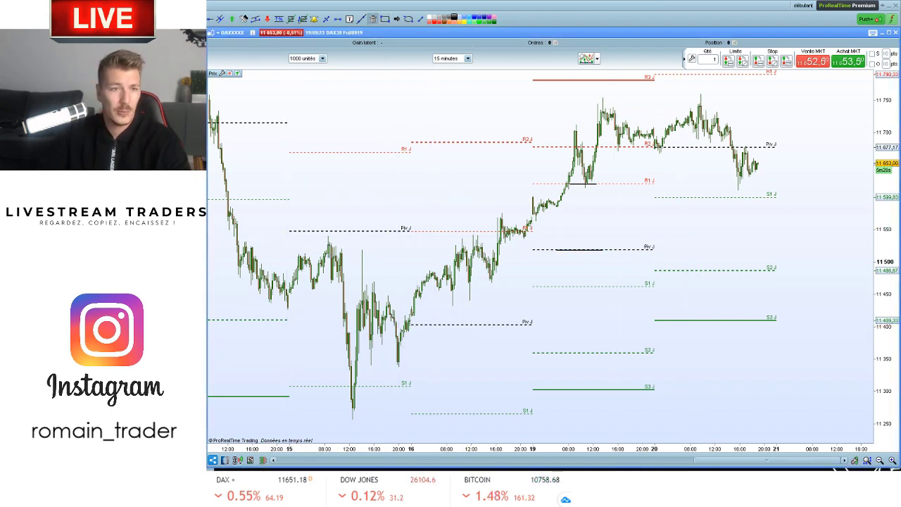
# Step: Switch to the Mini DJ30 futures chart and draw a rectangle over the 20 August candles around the daily pivot
pyautogui.click(208, 141)
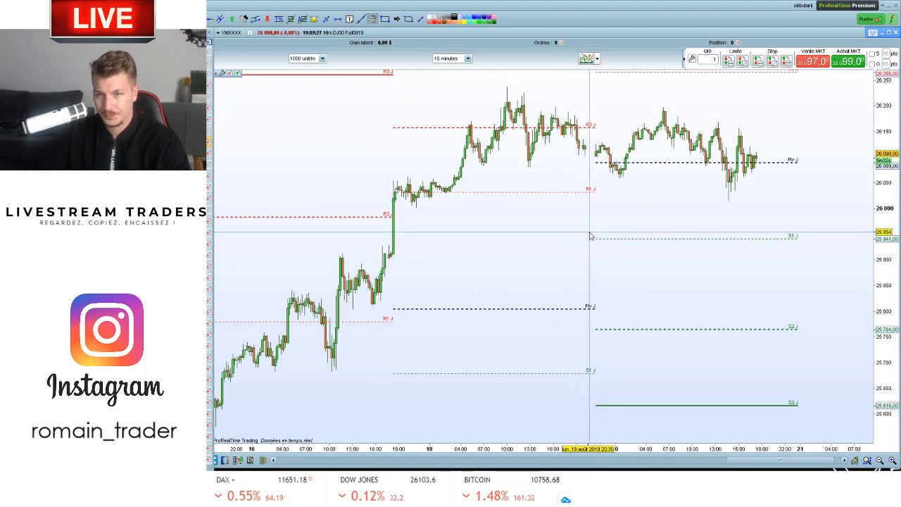
pyautogui.scroll(-1, 589, 236)
pyautogui.click(384, 18)
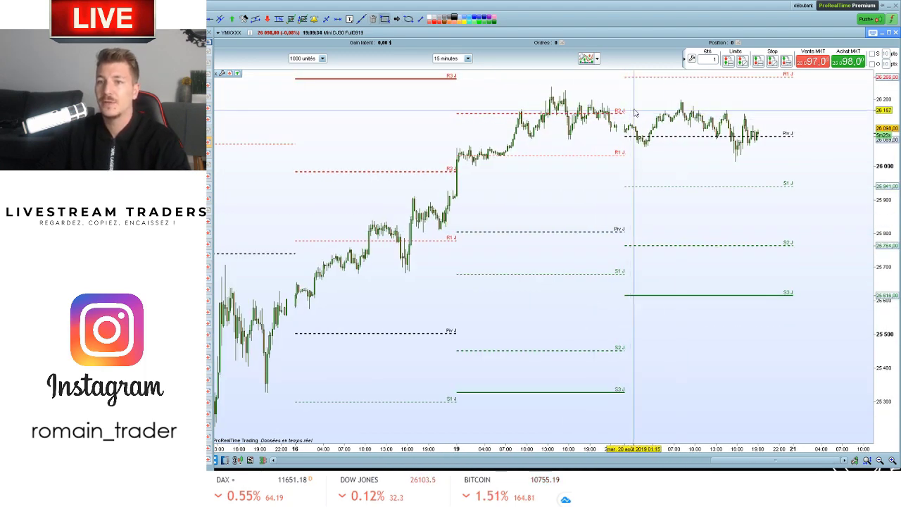
pyautogui.moveTo(634, 110); pyautogui.dragTo(810, 146)
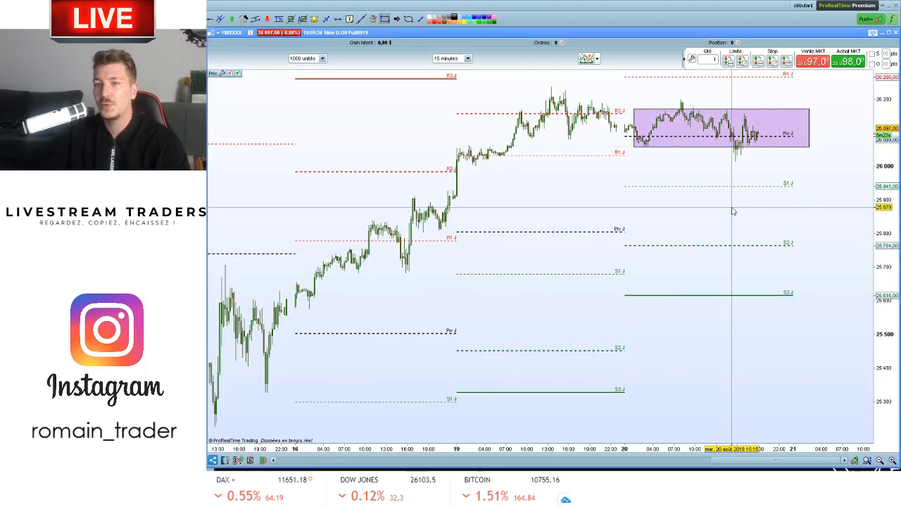
# Step: Delete the rectangle over the 20 August candles on the Mini DJ30 chart
pyautogui.scroll(1, 733, 210)
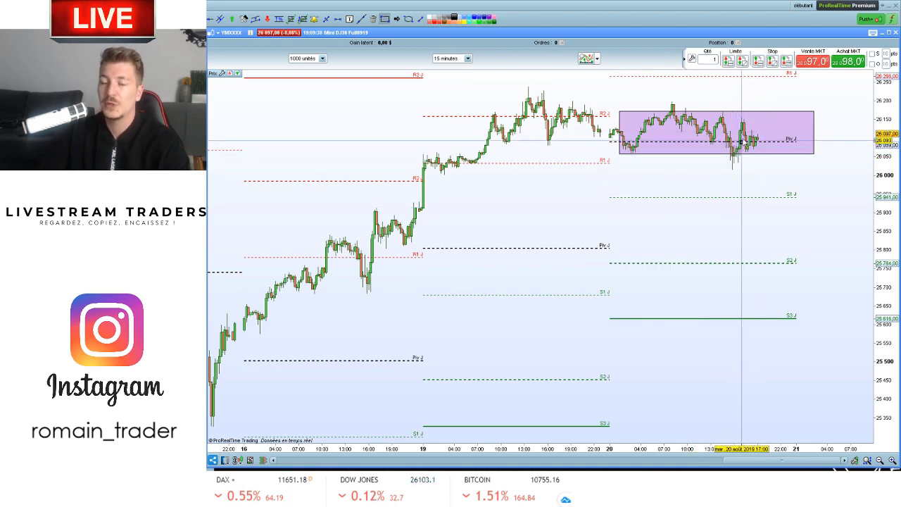
pyautogui.rightClick(762, 114)
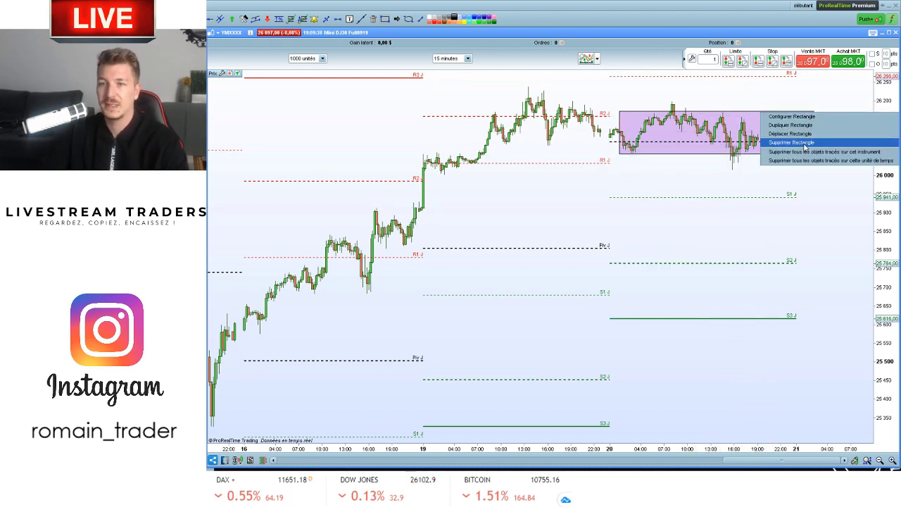
pyautogui.click(805, 144)
# Step: Examine how Mini DJ30 price behaves around the daily pivot, support and resistance levels in the sessions from 16 back to 7 August
pyautogui.scroll(-2, 563, 185)
pyautogui.moveTo(467, 202); pyautogui.dragTo(551, 145)
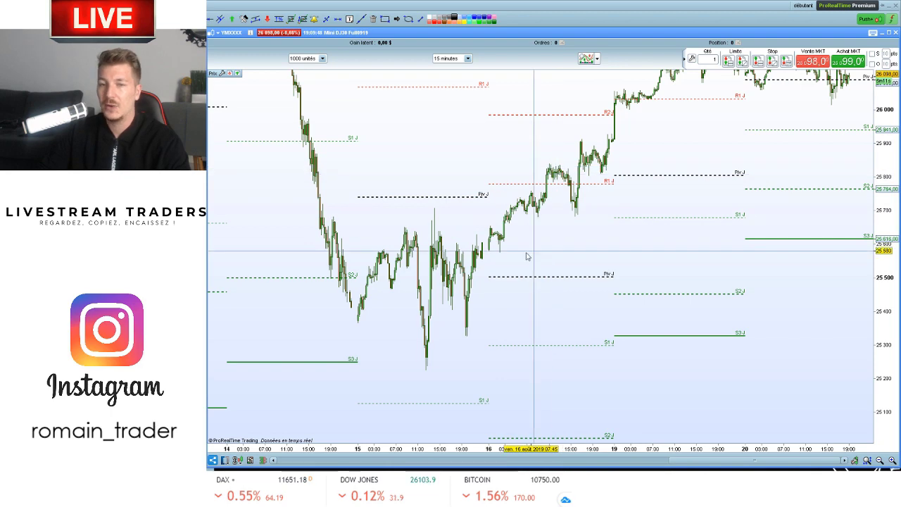
pyautogui.moveTo(542, 270); pyautogui.dragTo(549, 270)
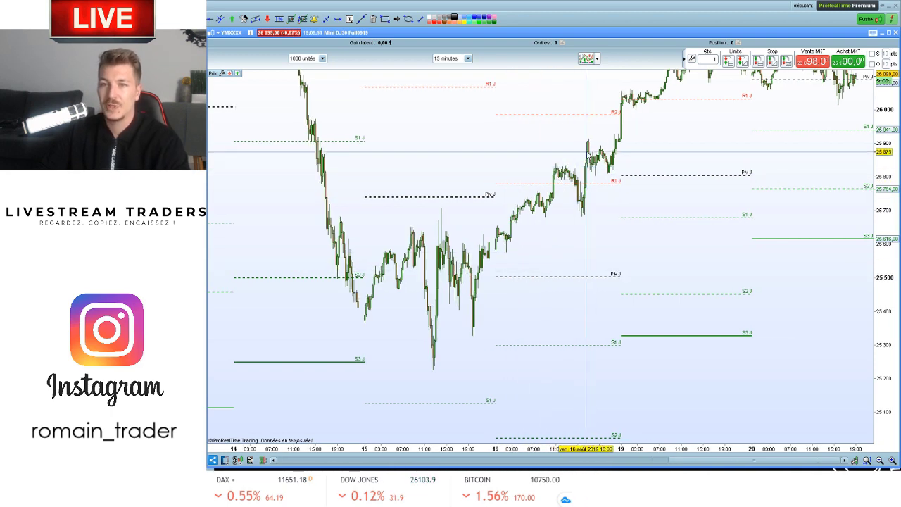
pyautogui.moveTo(606, 115); pyautogui.dragTo(599, 176)
pyautogui.moveTo(500, 226); pyautogui.dragTo(568, 230)
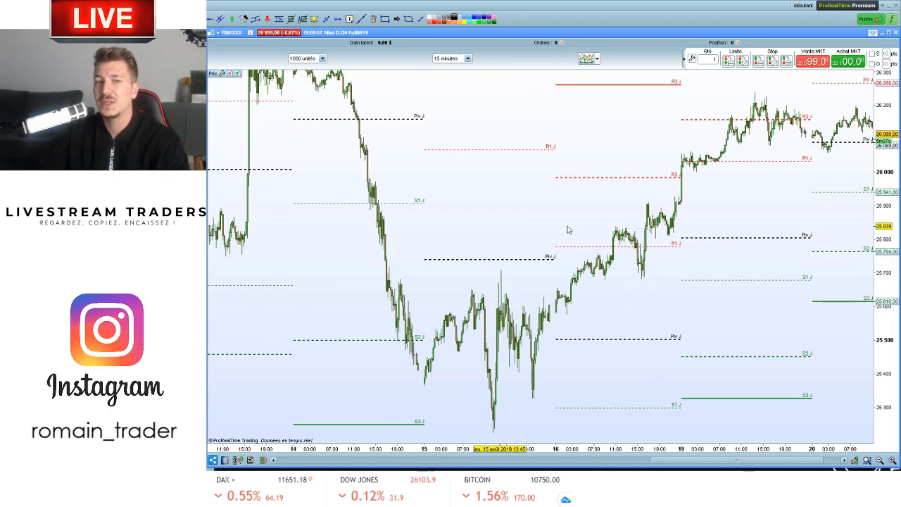
pyautogui.scroll(8, 569, 230)
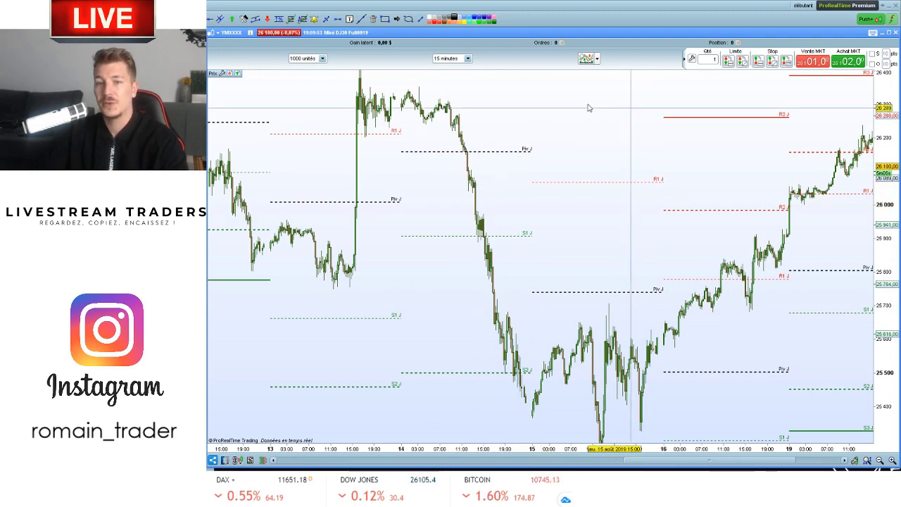
pyautogui.scroll(6, 590, 108)
pyautogui.scroll(1, 588, 207)
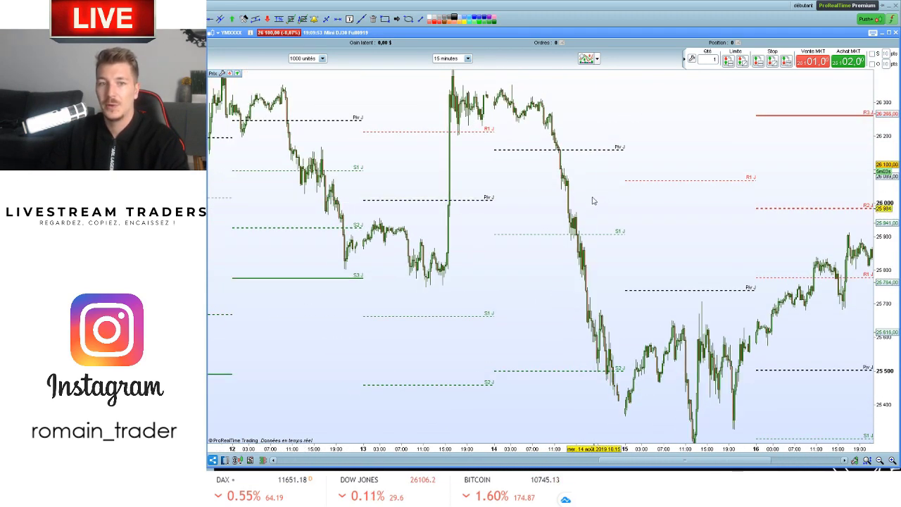
pyautogui.scroll(8, 590, 224)
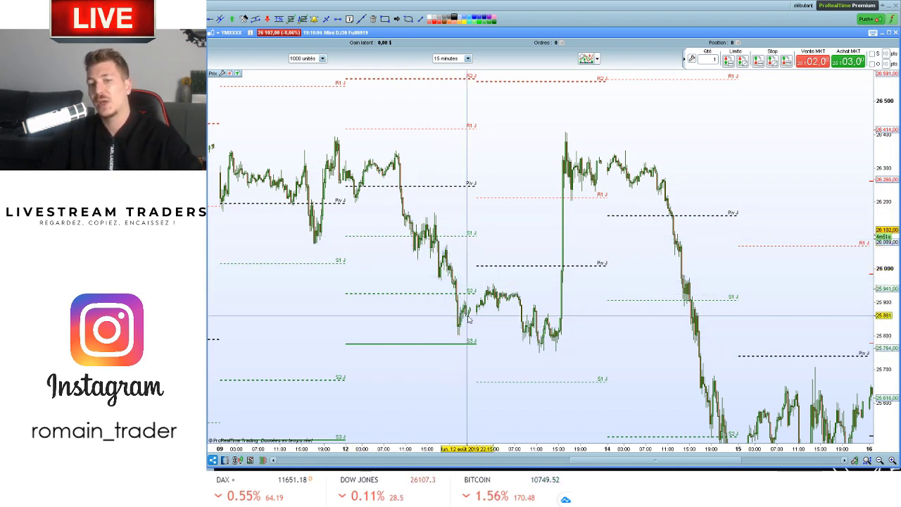
pyautogui.moveTo(469, 319)
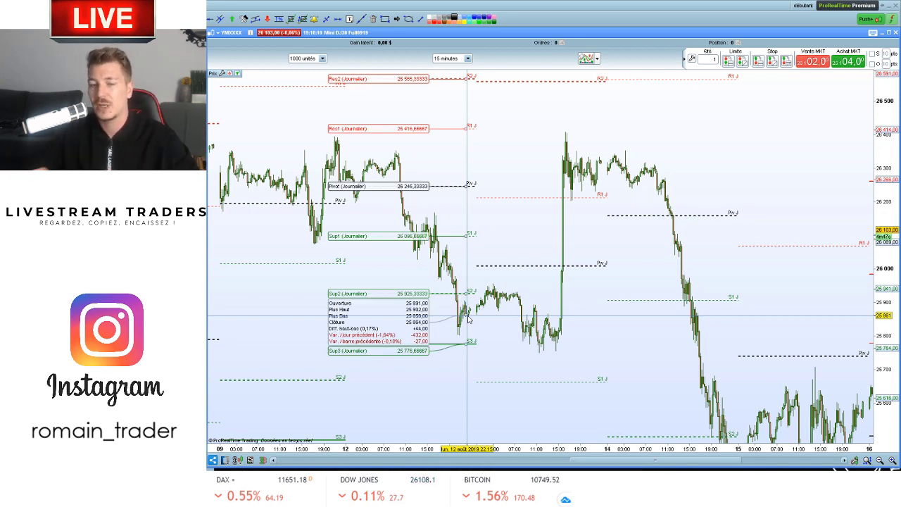
pyautogui.moveTo(468, 316); pyautogui.dragTo(522, 310)
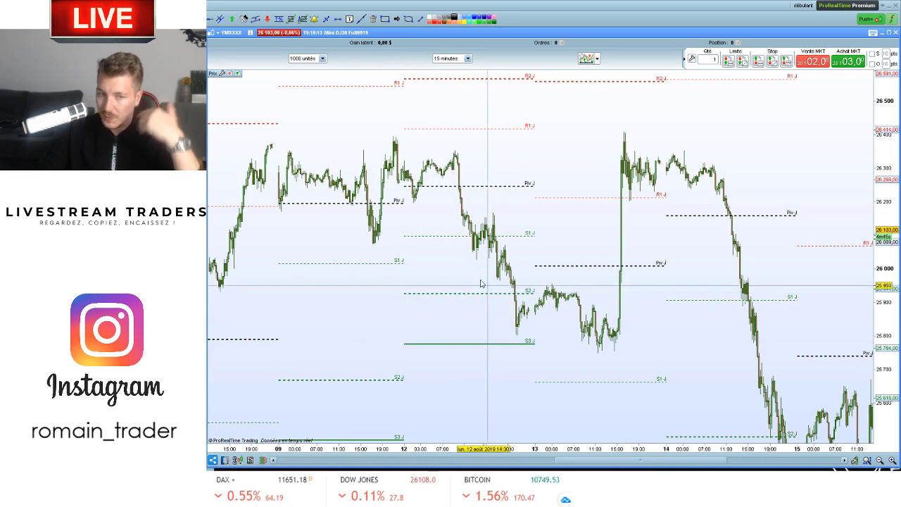
pyautogui.moveTo(473, 284); pyautogui.dragTo(651, 247)
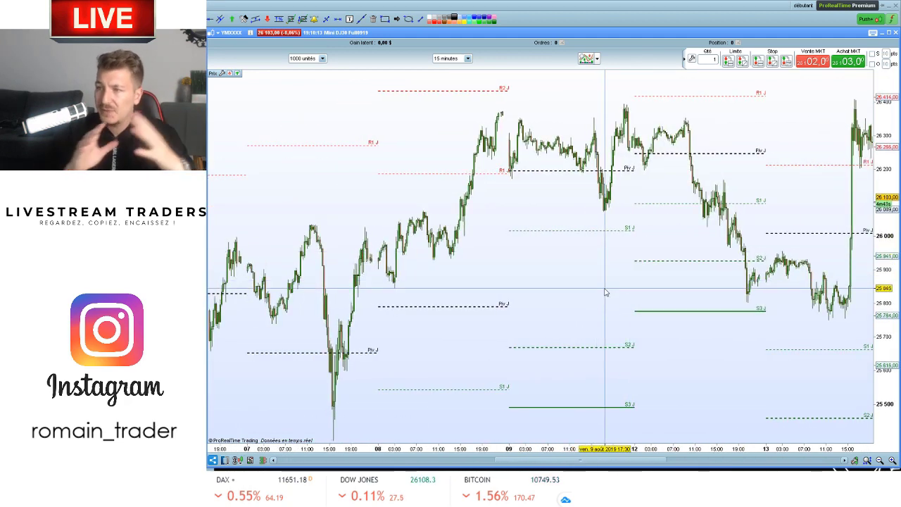
pyautogui.moveTo(606, 292)
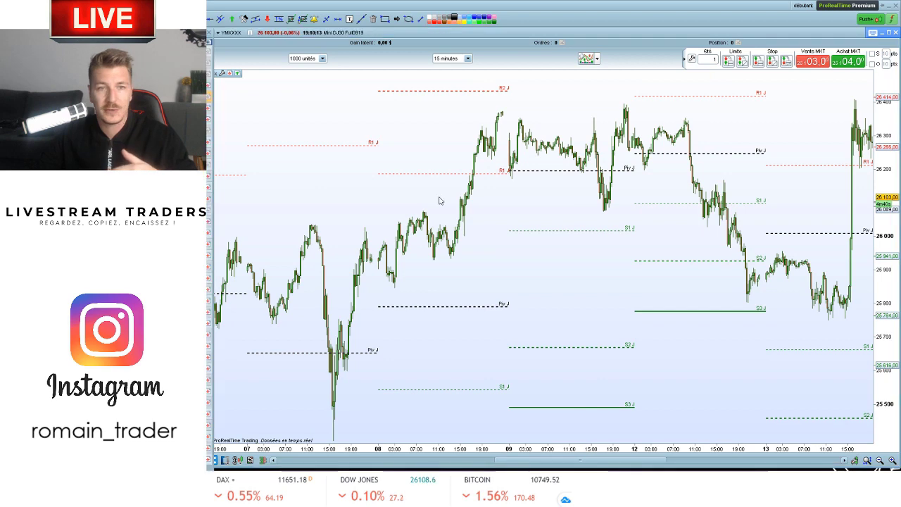
# Step: Switch to the DAX30 Perf Index chart and draw a black arrow pointing up across the 21 August daily pivot
pyautogui.hotkey('alt', 'Tab')
pyautogui.moveTo(613, 244); pyautogui.dragTo(407, 243)
pyautogui.moveTo(664, 261); pyautogui.dragTo(313, 192)
pyautogui.scroll(2, 538, 276)
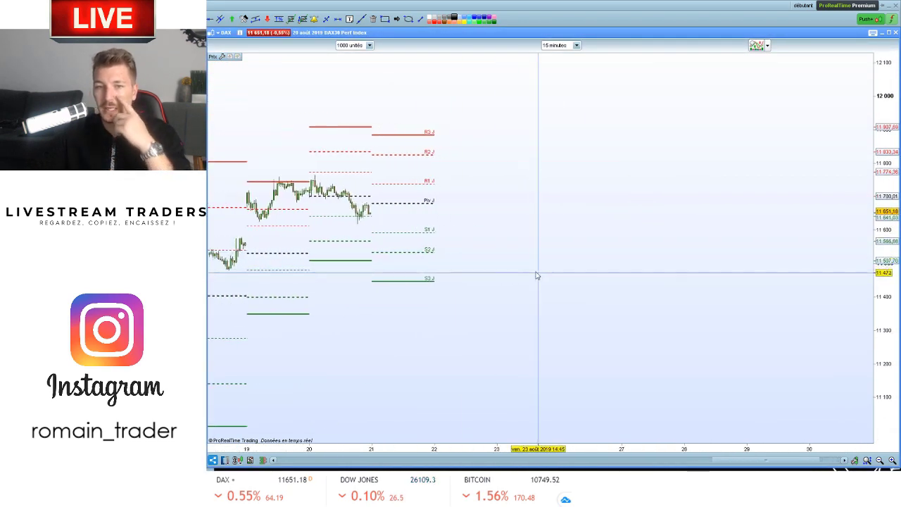
pyautogui.moveTo(881, 151); pyautogui.dragTo(884, 44)
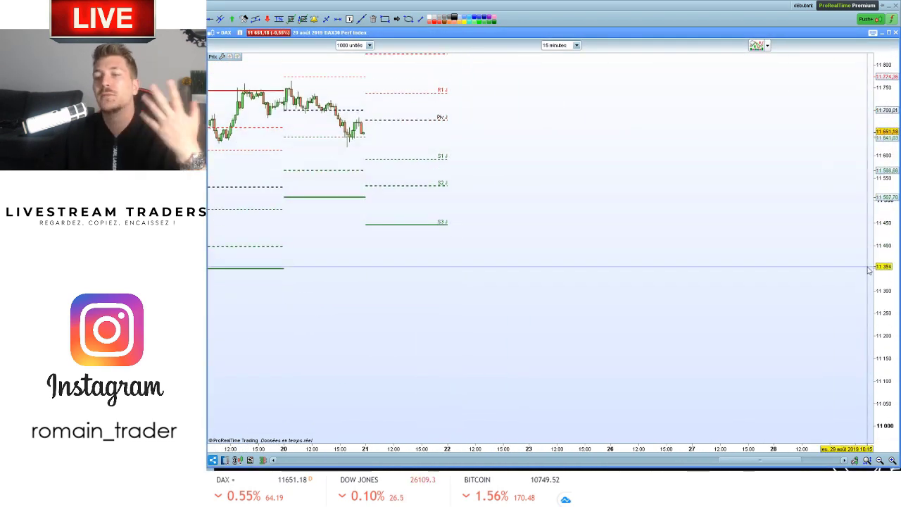
pyautogui.moveTo(426, 182); pyautogui.dragTo(562, 195)
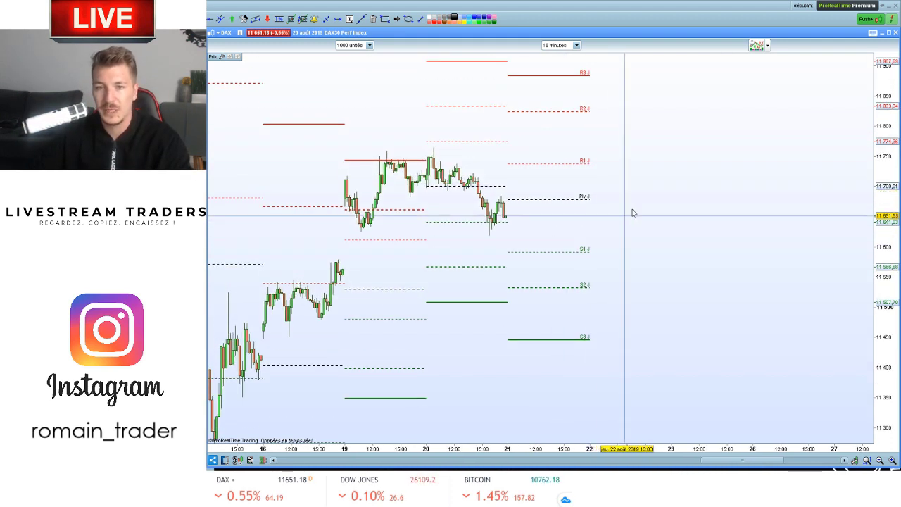
pyautogui.click(397, 19)
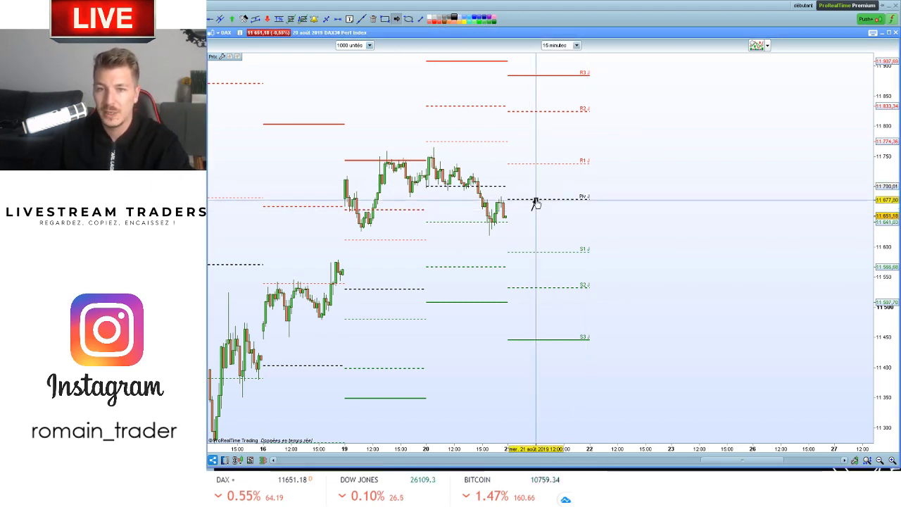
pyautogui.moveTo(531, 210); pyautogui.dragTo(541, 190)
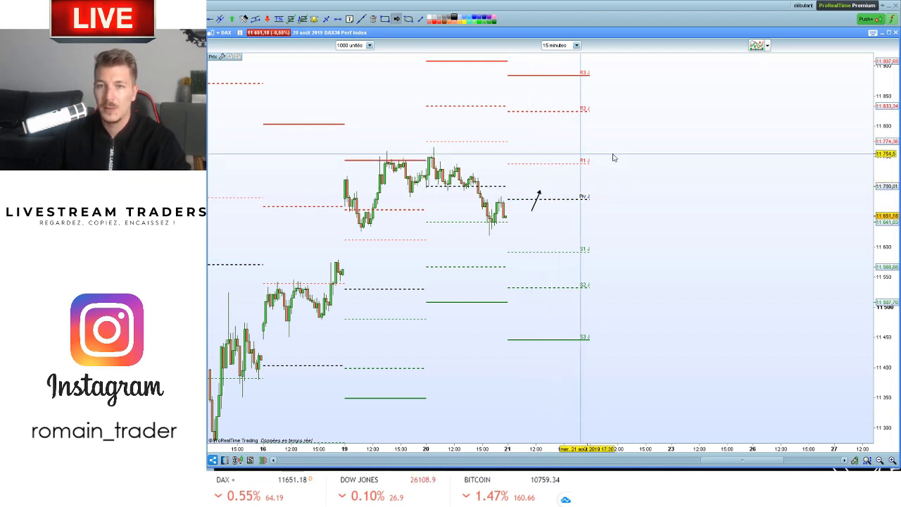
# Step: Draw black arrows pointing to the 21 August R1 and R2 levels and one along the S1 level
pyautogui.moveTo(614, 154); pyautogui.dragTo(594, 163)
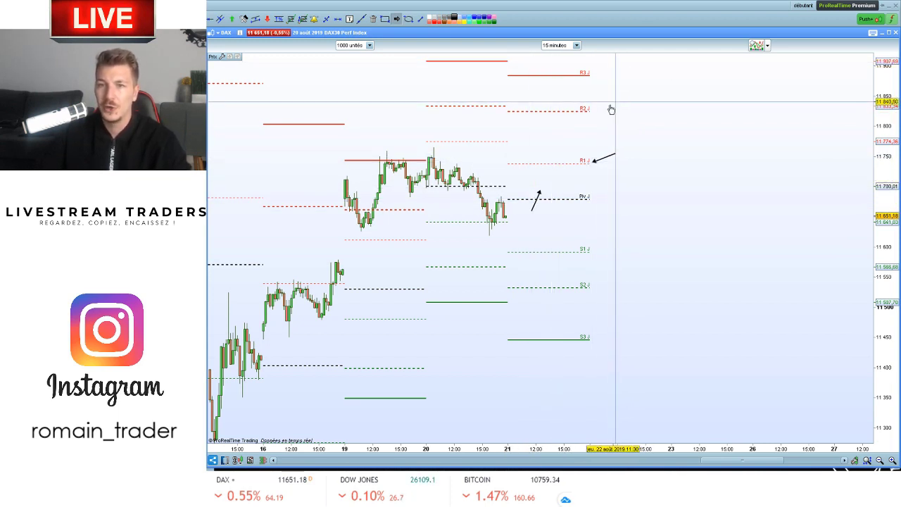
pyautogui.moveTo(615, 103); pyautogui.dragTo(600, 110)
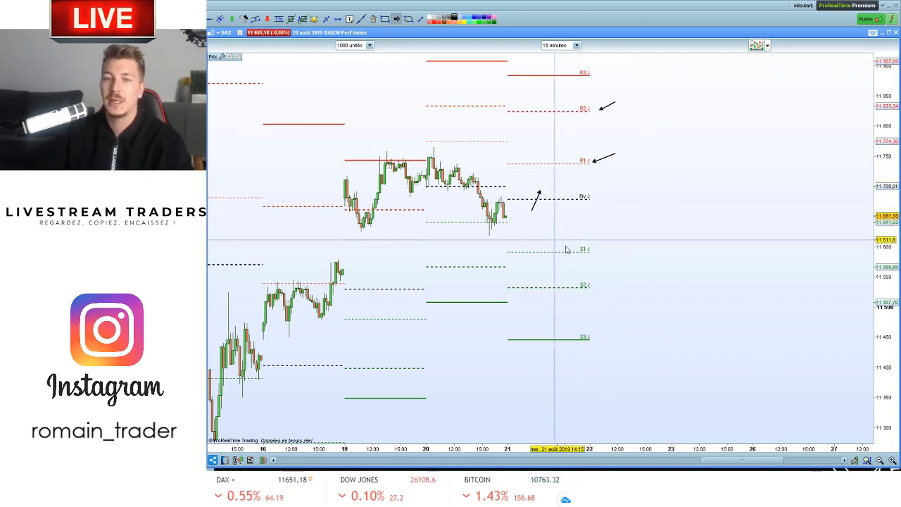
pyautogui.moveTo(517, 251); pyautogui.dragTo(568, 251)
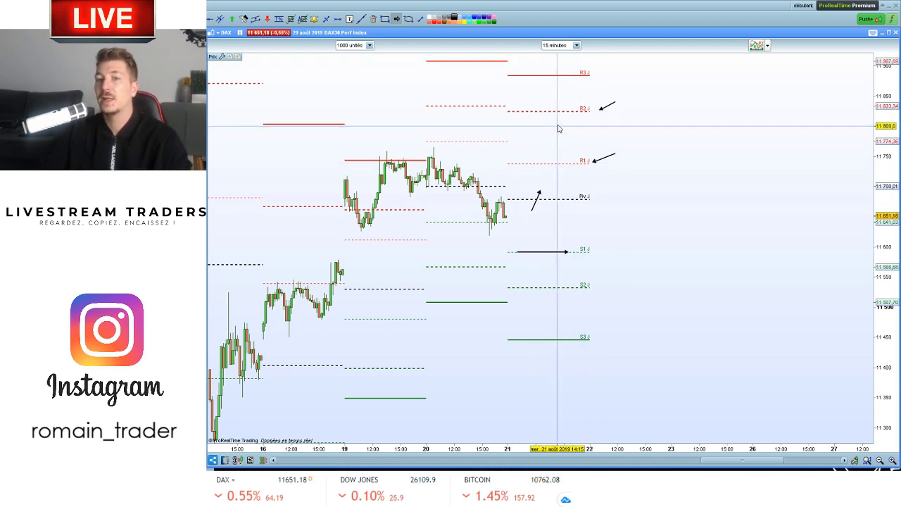
pyautogui.moveTo(562, 88)
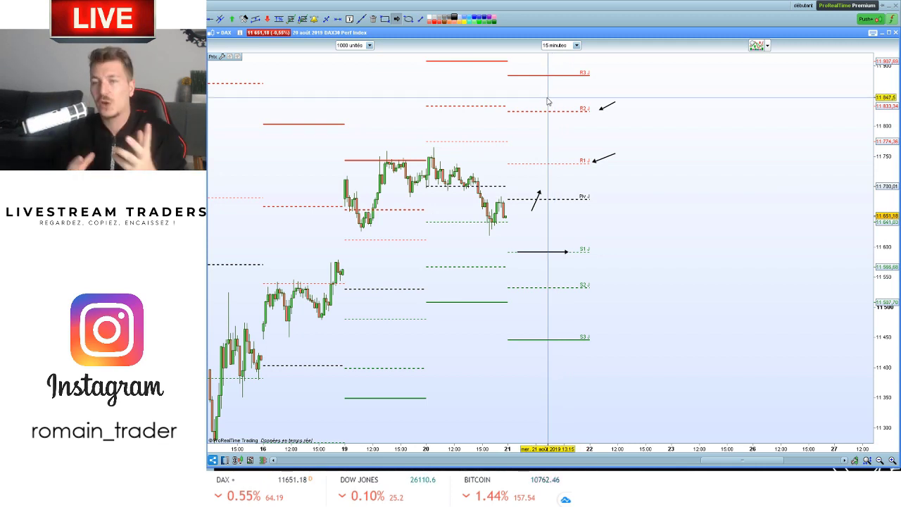
pyautogui.moveTo(549, 102)
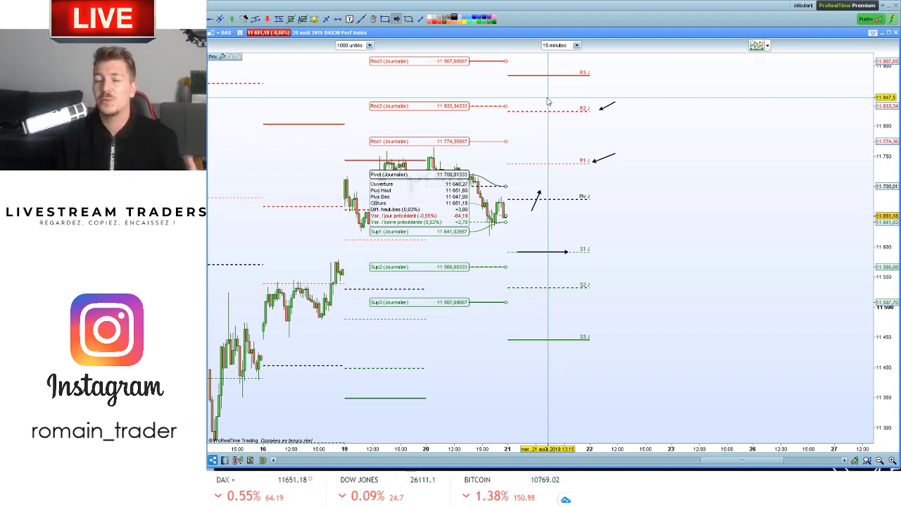
# Step: Delete the four black arrows marking the 21 August pivot, R1, R2 and S1 levels
pyautogui.click(591, 157)
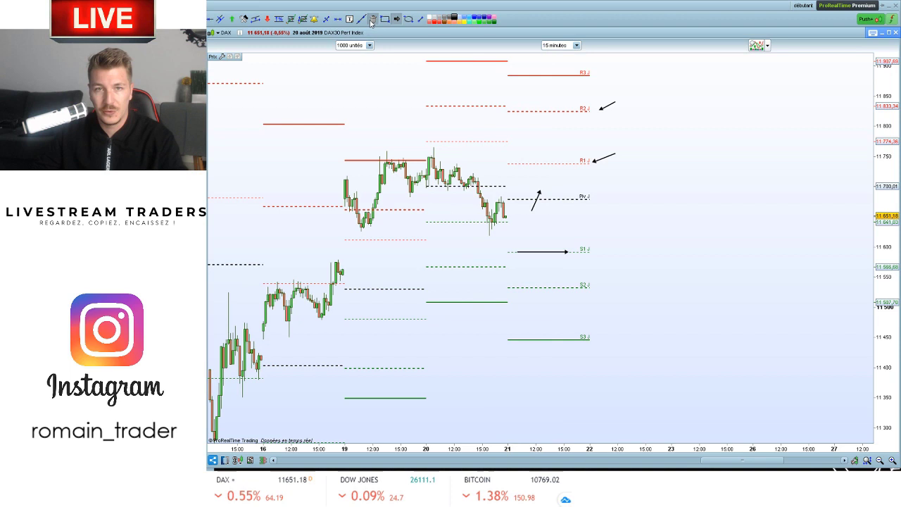
pyautogui.click(592, 156)
pyautogui.click(604, 107)
pyautogui.click(539, 196)
pyautogui.click(551, 253)
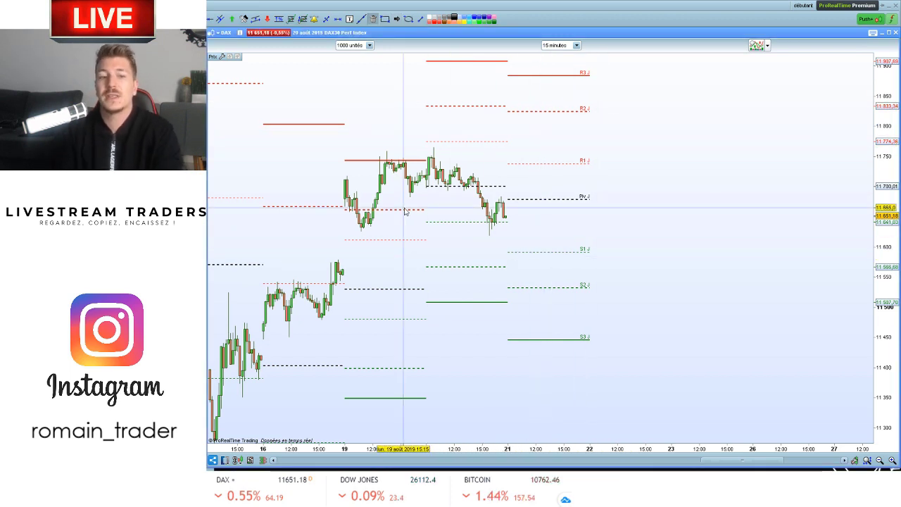
# Step: Change the pivot point indicator's period on the DAX chart to Hebdo (weekly)
pyautogui.moveTo(406, 211)
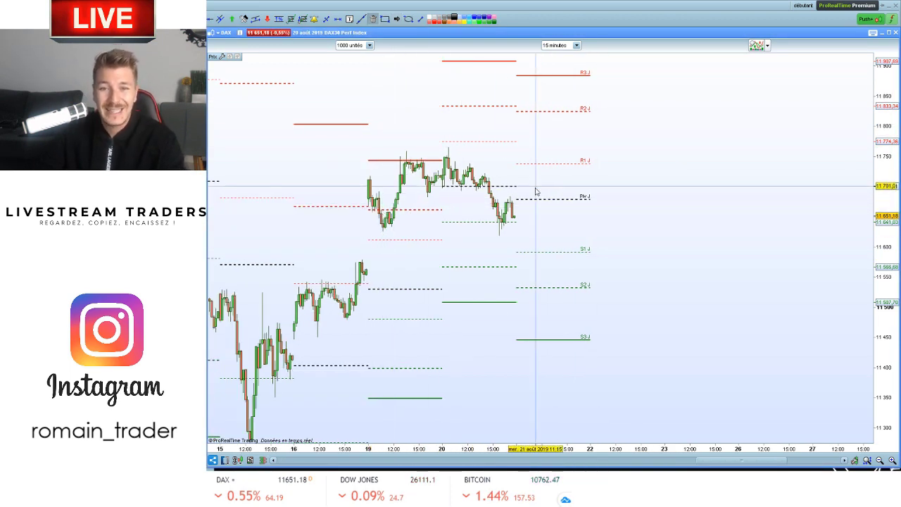
pyautogui.rightClick(563, 201)
pyautogui.click(572, 206)
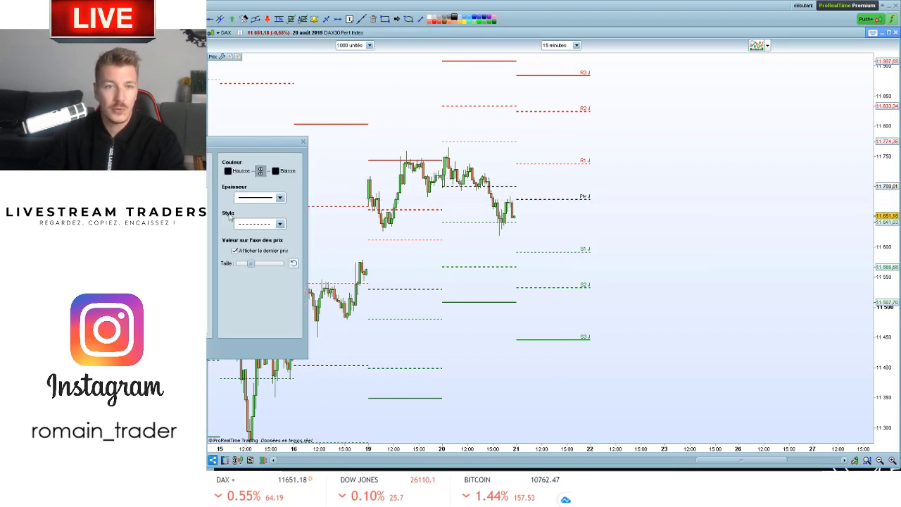
pyautogui.click(183, 163)
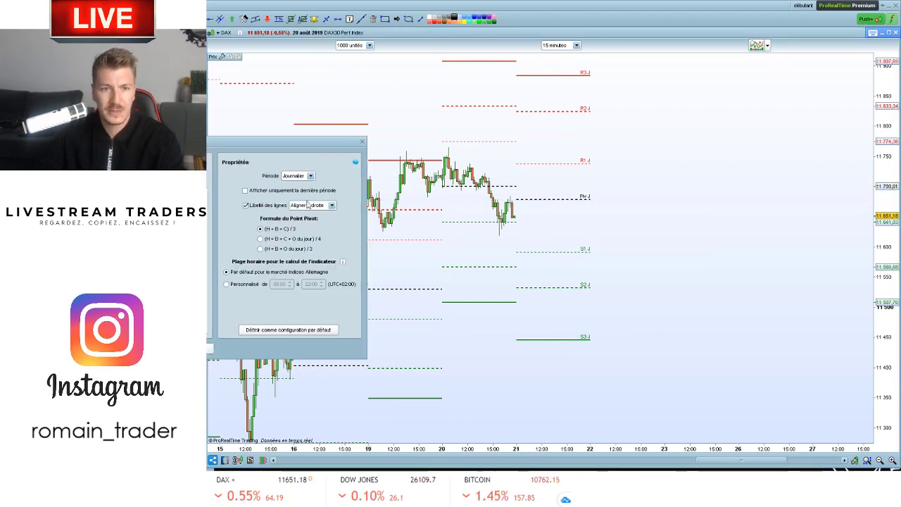
pyautogui.click(304, 229)
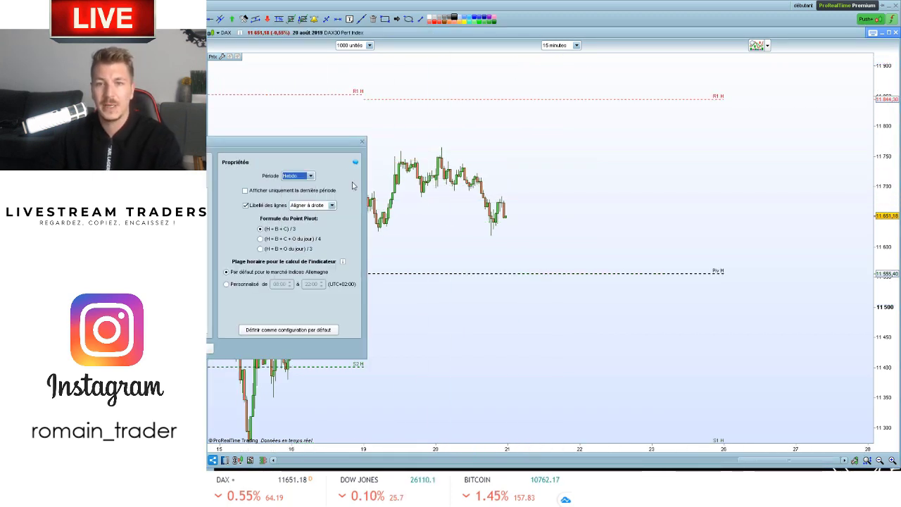
pyautogui.click(363, 142)
# Step: Set the DAX chart to 1-minute candles and examine price around the weekly pivot at the 19 August open
pyautogui.moveTo(360, 174); pyautogui.dragTo(477, 184)
pyautogui.scroll(-1, 423, 211)
pyautogui.moveTo(378, 232); pyautogui.dragTo(531, 188)
pyautogui.scroll(1, 483, 272)
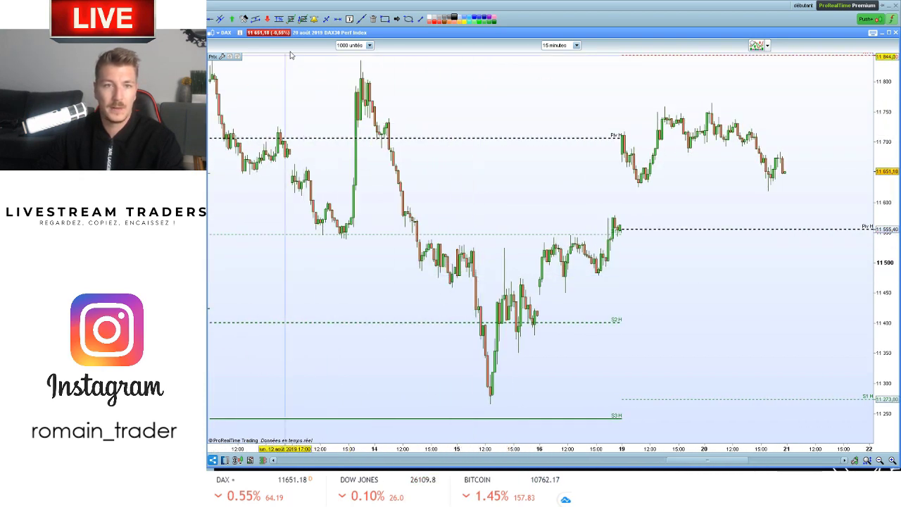
pyautogui.click(561, 47)
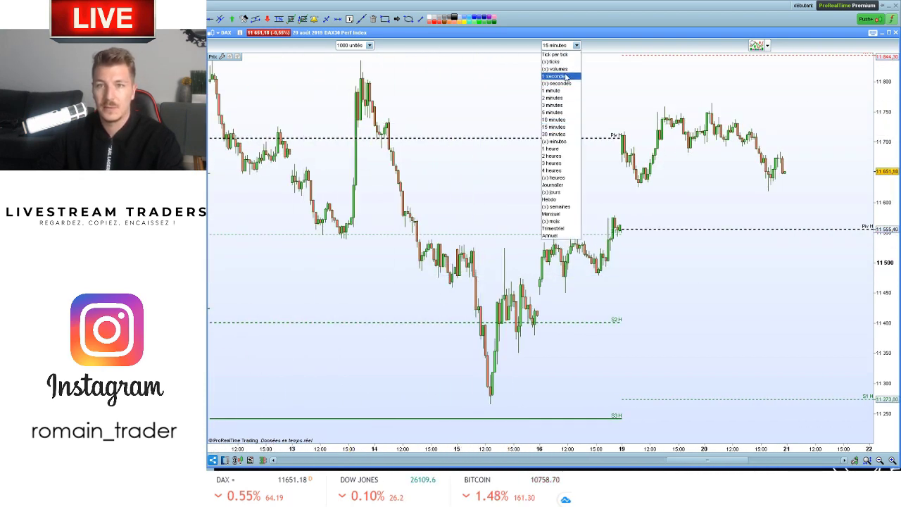
pyautogui.click(553, 91)
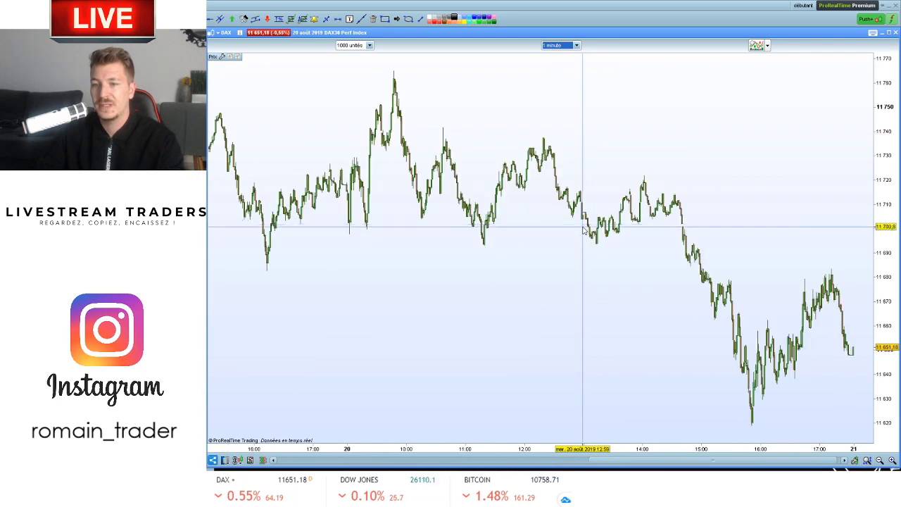
pyautogui.scroll(3, 586, 92)
pyautogui.scroll(-5, 489, 185)
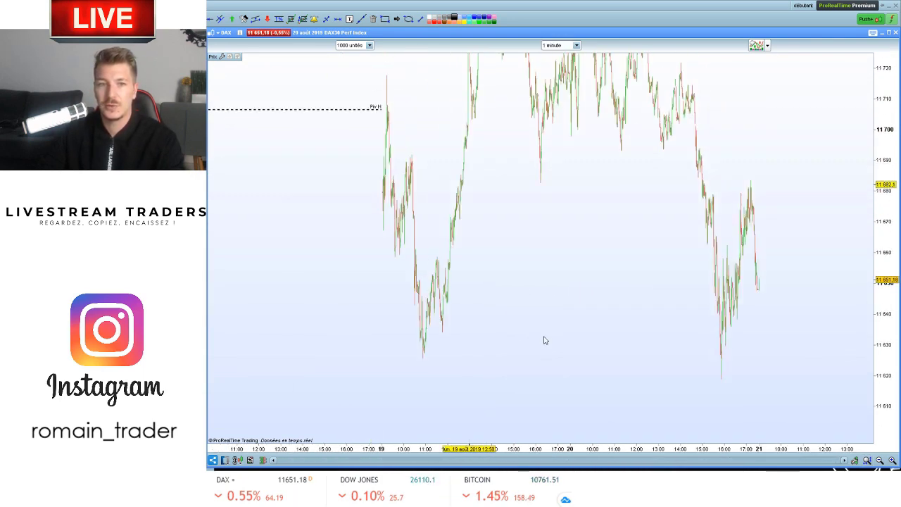
pyautogui.scroll(5, 459, 226)
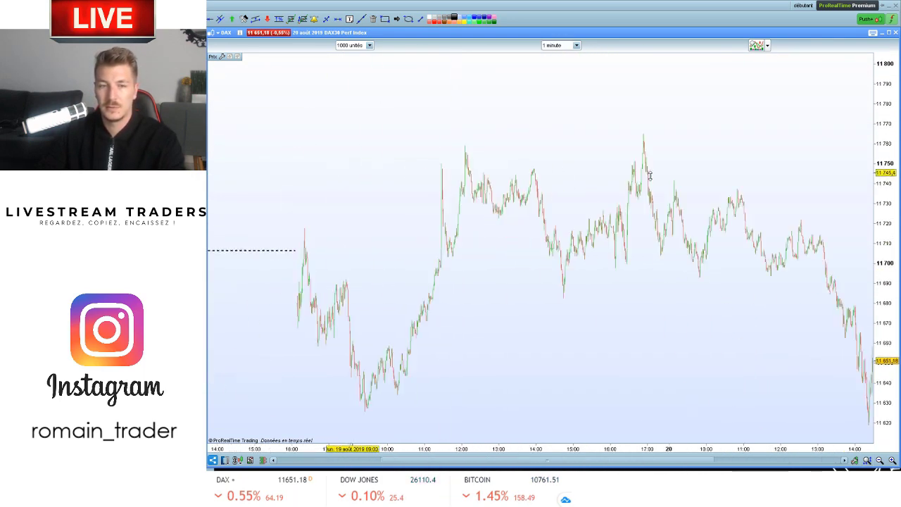
pyautogui.scroll(2, 460, 227)
pyautogui.moveTo(396, 195); pyautogui.dragTo(484, 190)
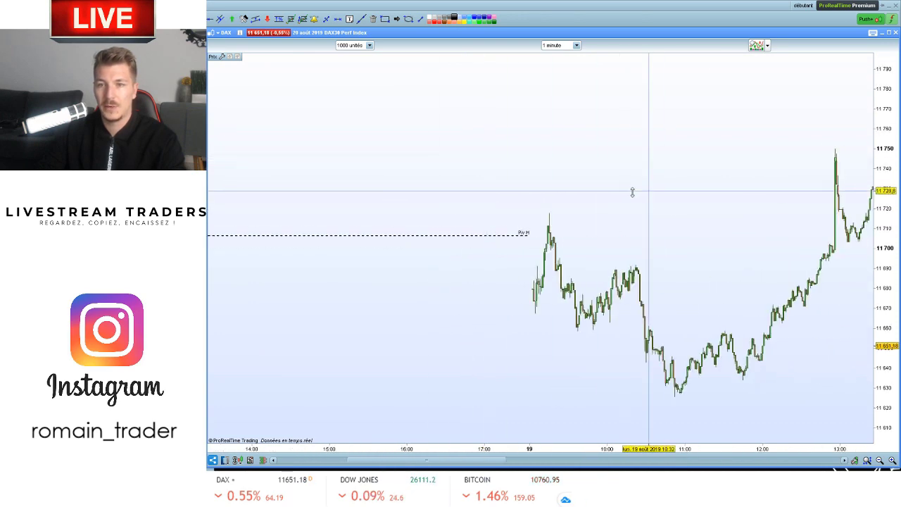
pyautogui.moveTo(634, 191); pyautogui.dragTo(509, 173)
# Step: Set the DAX chart to 5-minute candles and display the weekly pivot levels for 12 to 19 August
pyautogui.click(576, 46)
pyautogui.click(553, 112)
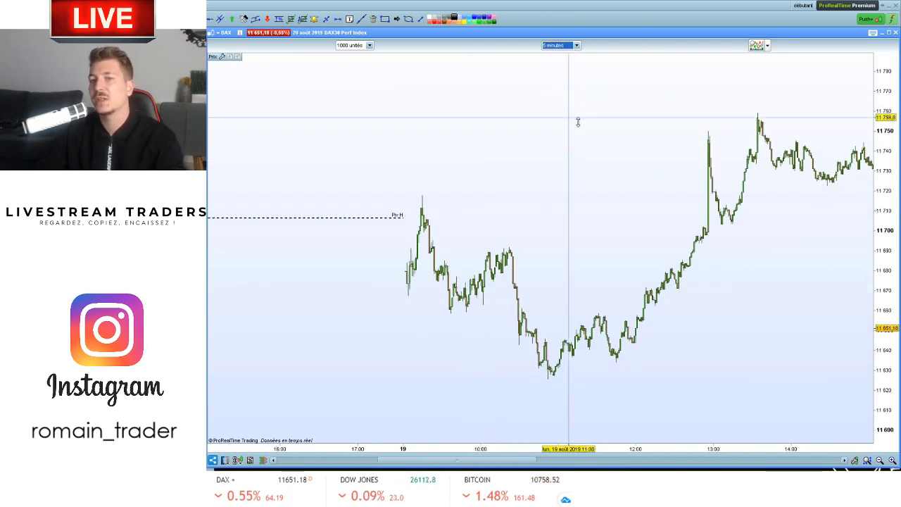
pyautogui.scroll(-5, 580, 121)
pyautogui.scroll(3, 606, 184)
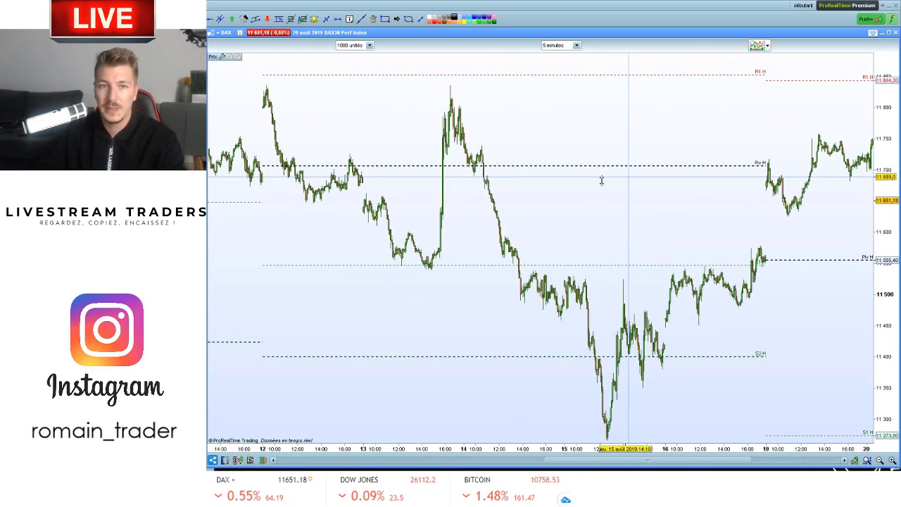
pyautogui.scroll(1, 422, 99)
pyautogui.moveTo(475, 157); pyautogui.dragTo(489, 180)
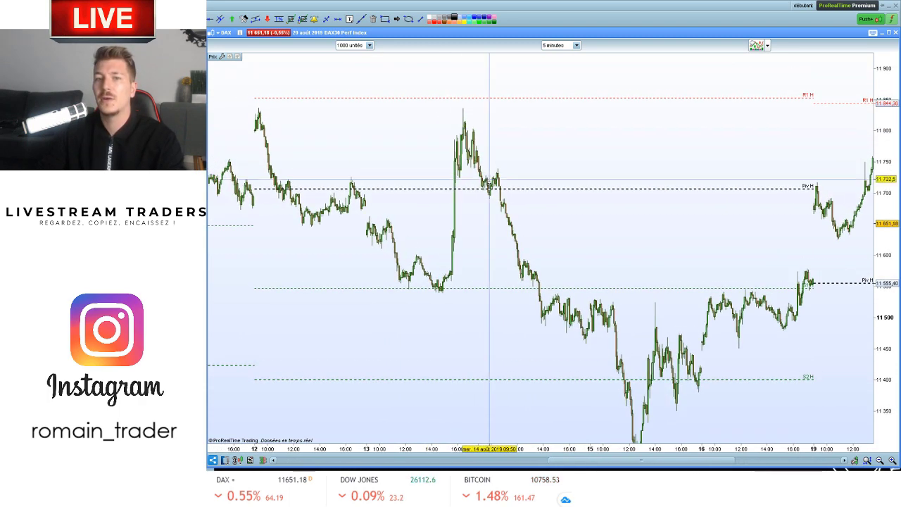
# Step: Draw a black arrow pointing up to the weekly pivot where price touches it on 14 August
pyautogui.click(385, 19)
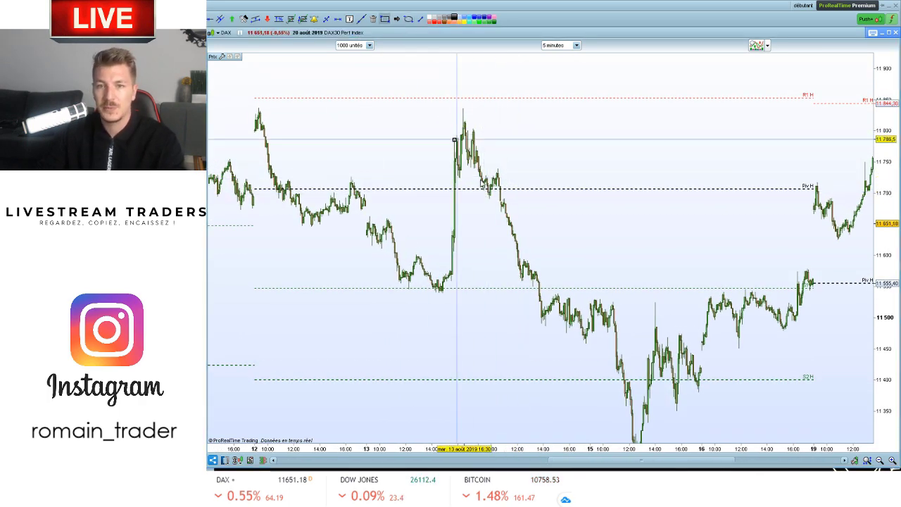
pyautogui.click(396, 19)
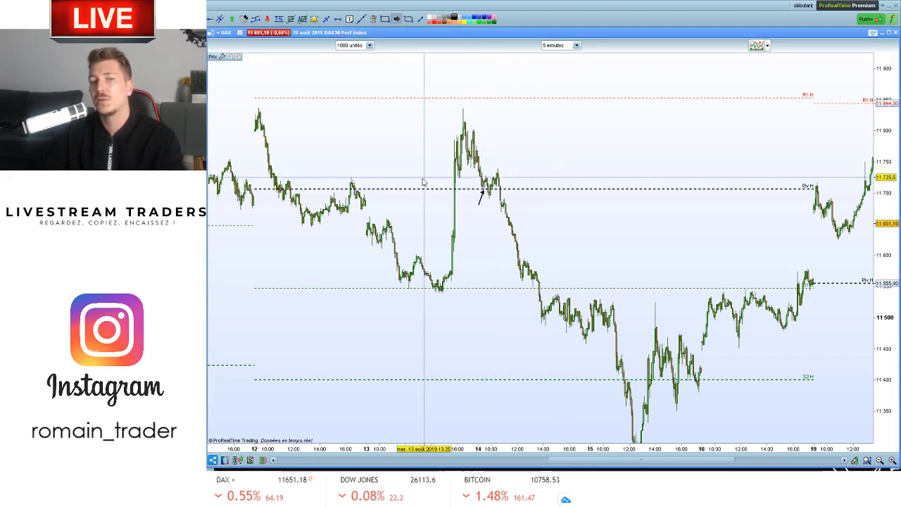
pyautogui.moveTo(386, 216); pyautogui.dragTo(525, 225)
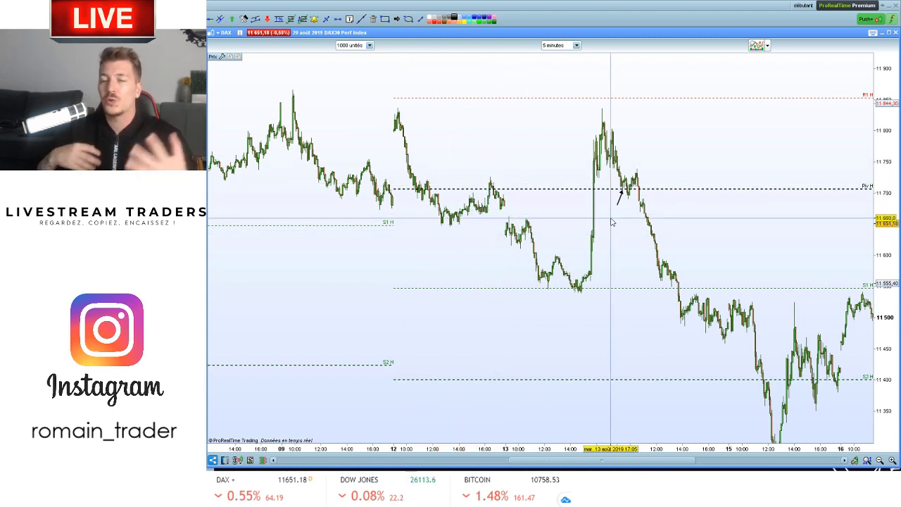
pyautogui.moveTo(612, 222)
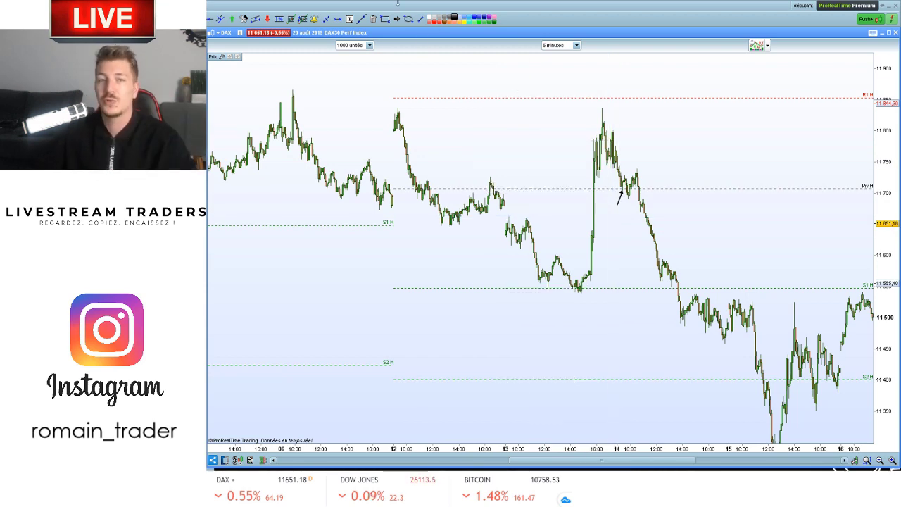
# Step: Delete the arrow at the 14 August weekly pivot and inspect the weekly levels for 19 to 21 August
pyautogui.click(372, 19)
pyautogui.click(621, 195)
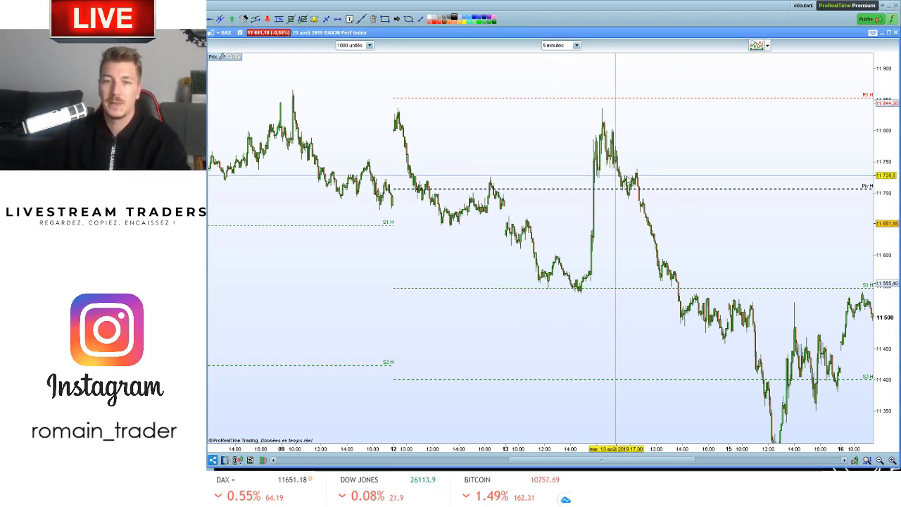
pyautogui.moveTo(762, 185); pyautogui.dragTo(612, 168)
pyautogui.scroll(-5, 612, 169)
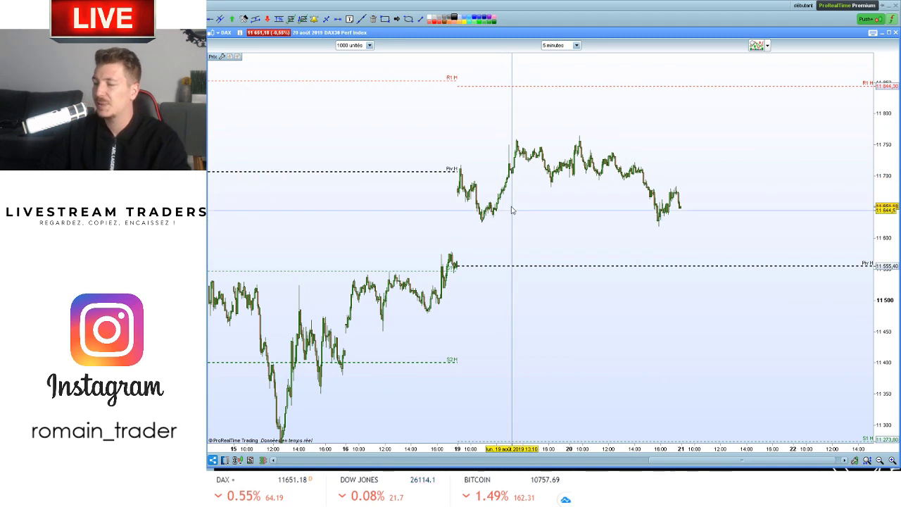
pyautogui.moveTo(513, 209)
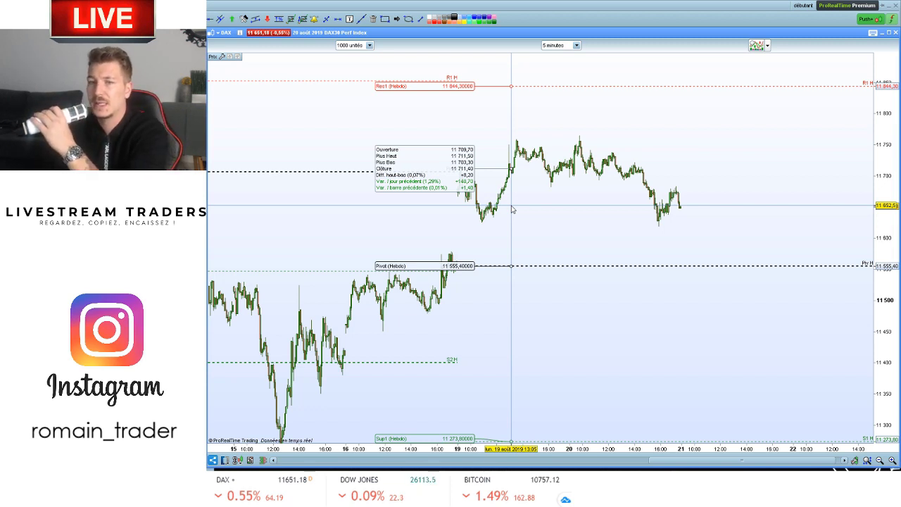
# Step: Return the DAX chart to 15-minute candles and set the pivot indicator's period to Journalier (daily)
pyautogui.click(576, 45)
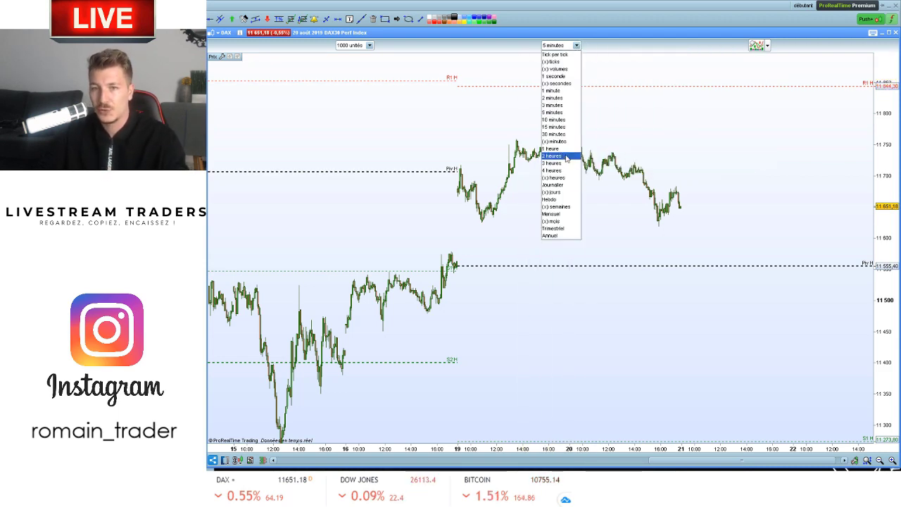
pyautogui.click(554, 127)
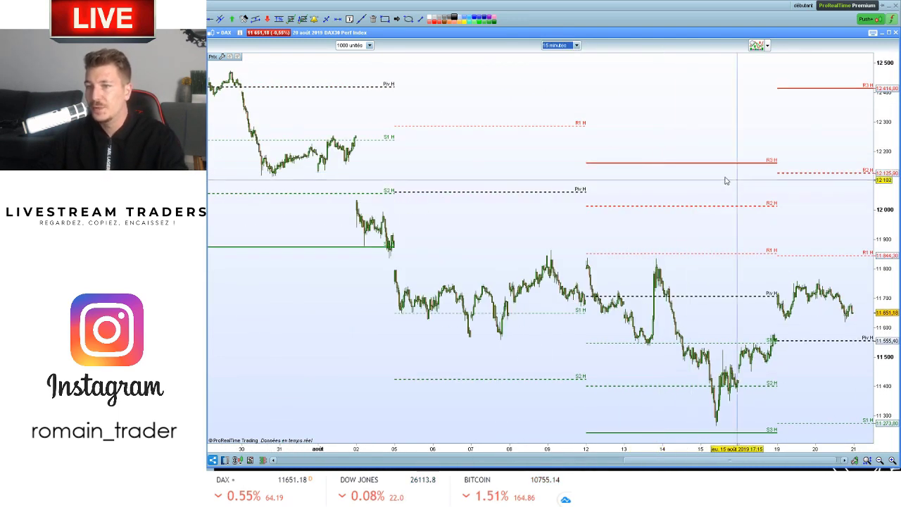
pyautogui.rightClick(794, 312)
pyautogui.click(769, 317)
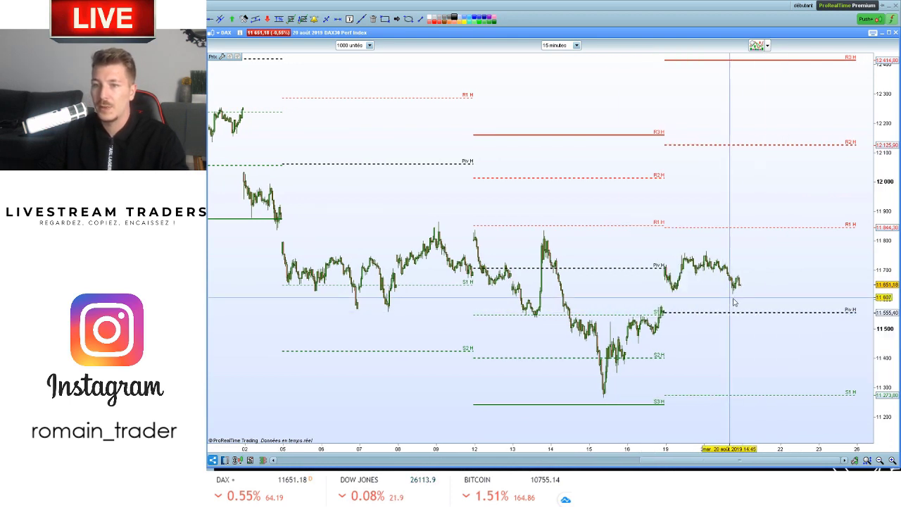
pyautogui.rightClick(767, 313)
pyautogui.click(783, 318)
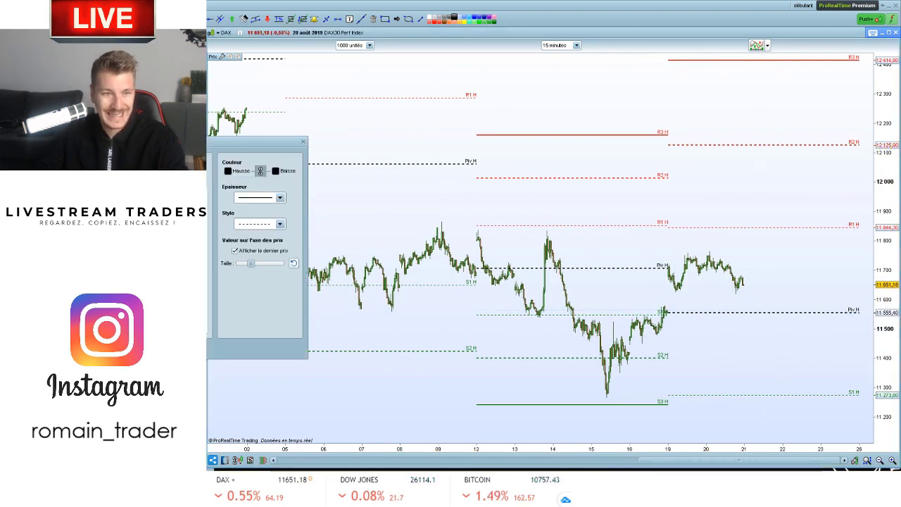
pyautogui.click(208, 187)
pyautogui.click(293, 221)
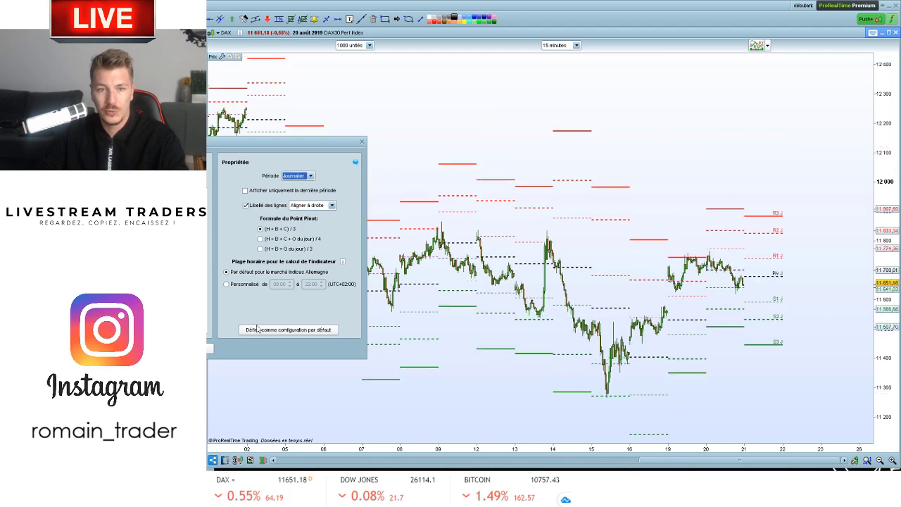
pyautogui.click(209, 349)
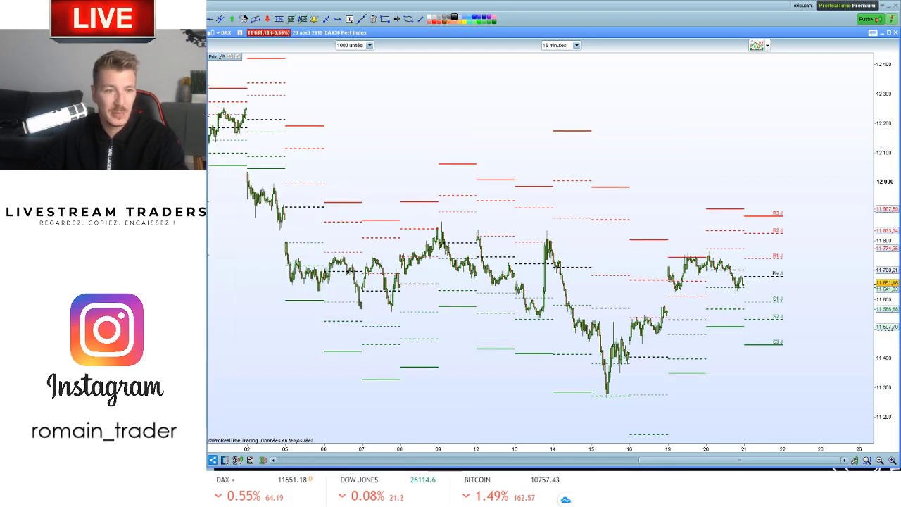
# Step: Switch to the EUR/USD spot chart and inspect the 20 August candles around the daily pivot levels
pyautogui.hotkey('ctrl', 'Tab')
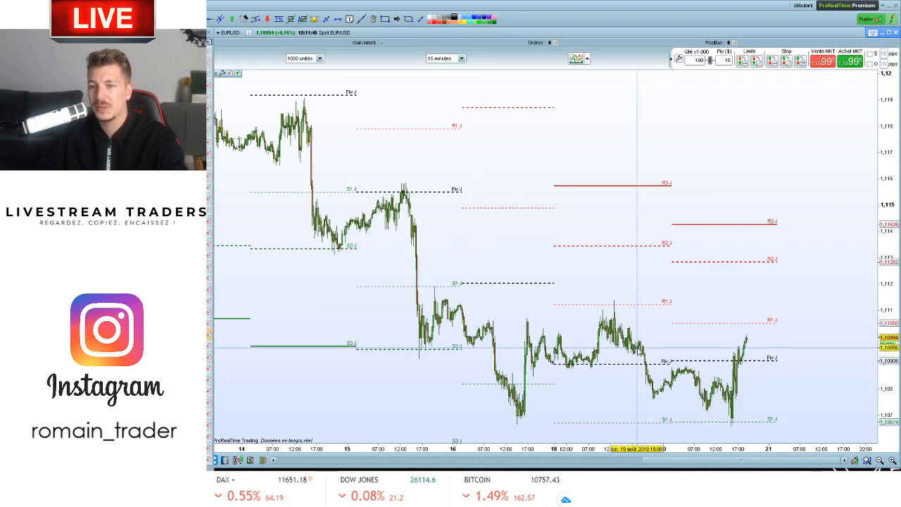
pyautogui.scroll(3, 620, 288)
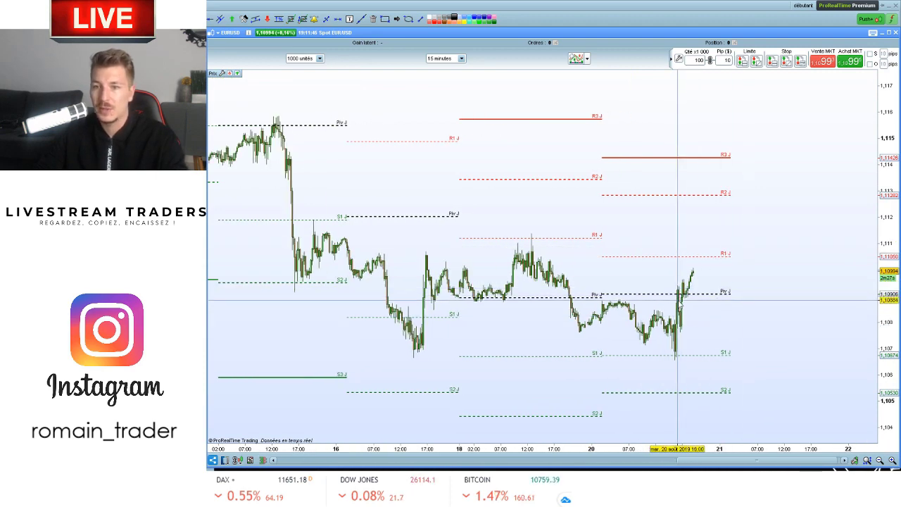
# Step: Draw a black arrow pointing down to the daily pivot where price peaks on the 15 August EUR/USD candles
pyautogui.scroll(2, 691, 304)
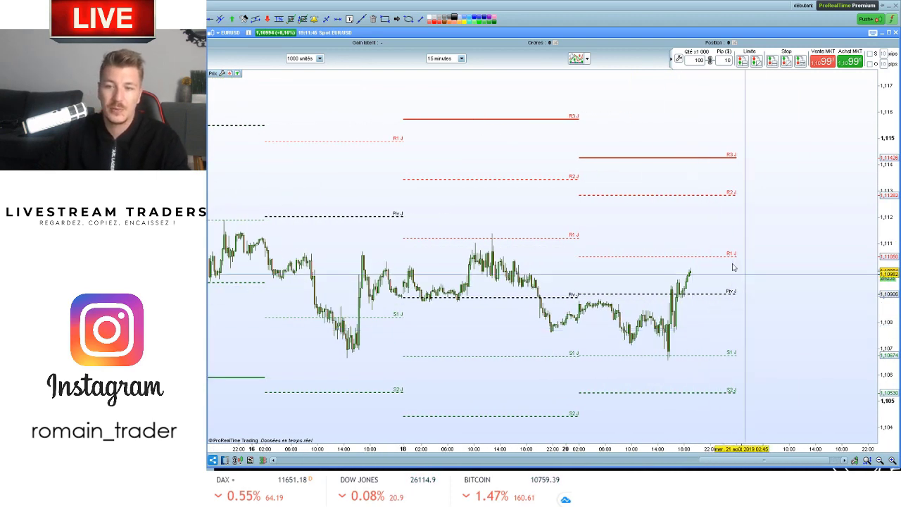
pyautogui.scroll(2, 695, 309)
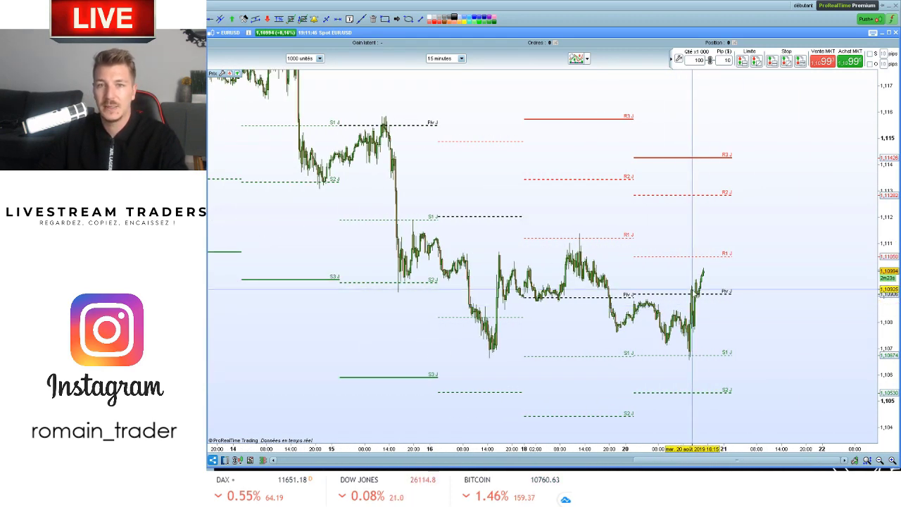
pyautogui.scroll(1, 572, 294)
pyautogui.moveTo(572, 294); pyautogui.dragTo(576, 294)
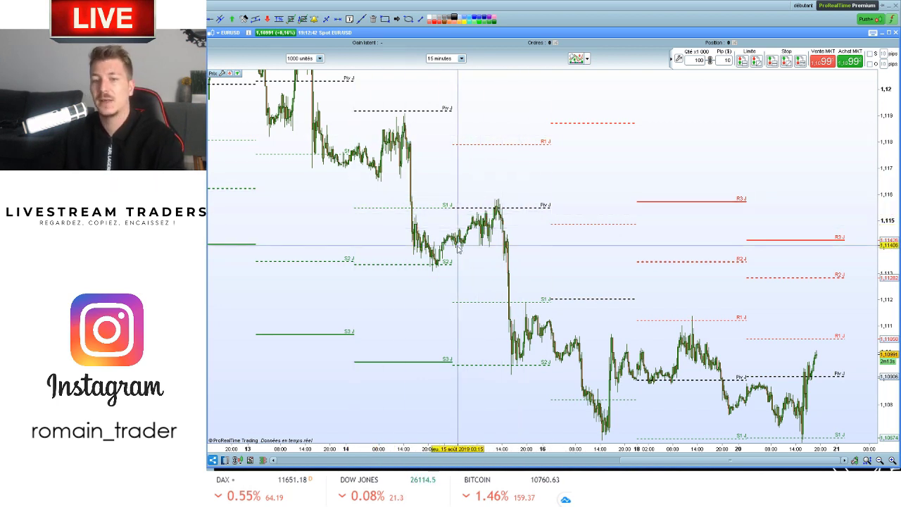
pyautogui.click(397, 19)
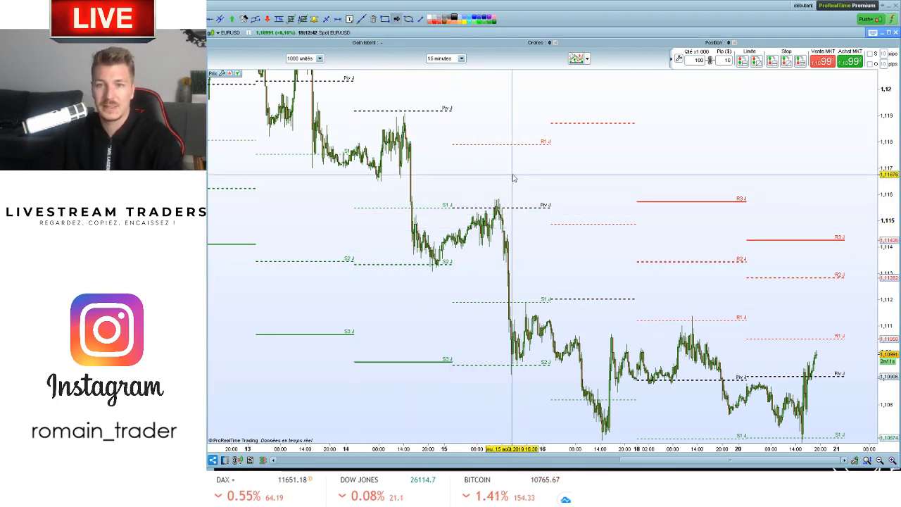
pyautogui.moveTo(512, 174); pyautogui.dragTo(499, 198)
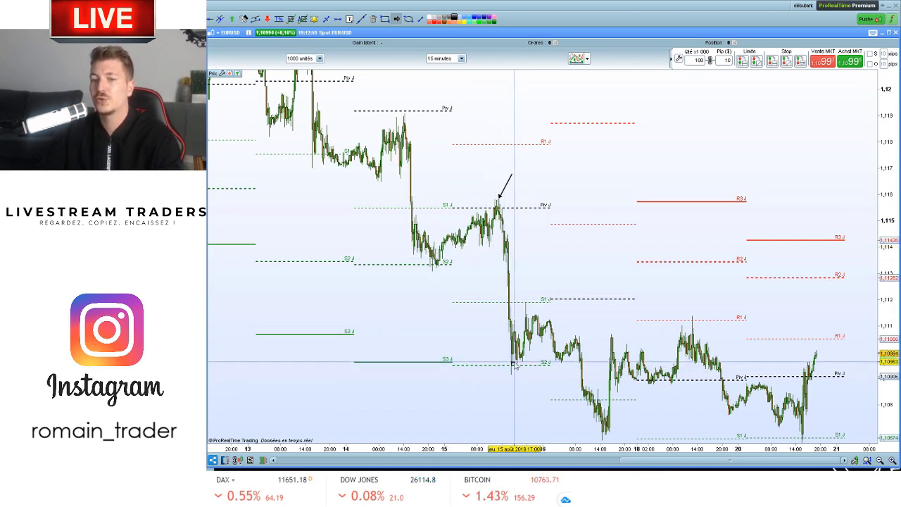
# Step: Inspect how EUR/USD price behaves around the daily pivot, support and resistance levels from 7 to 20 August
pyautogui.click(515, 338)
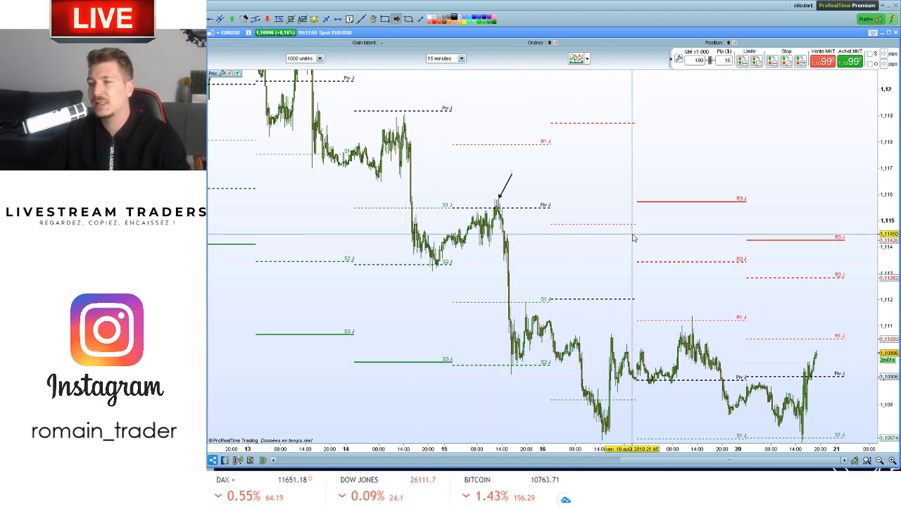
pyautogui.moveTo(545, 160); pyautogui.dragTo(649, 241)
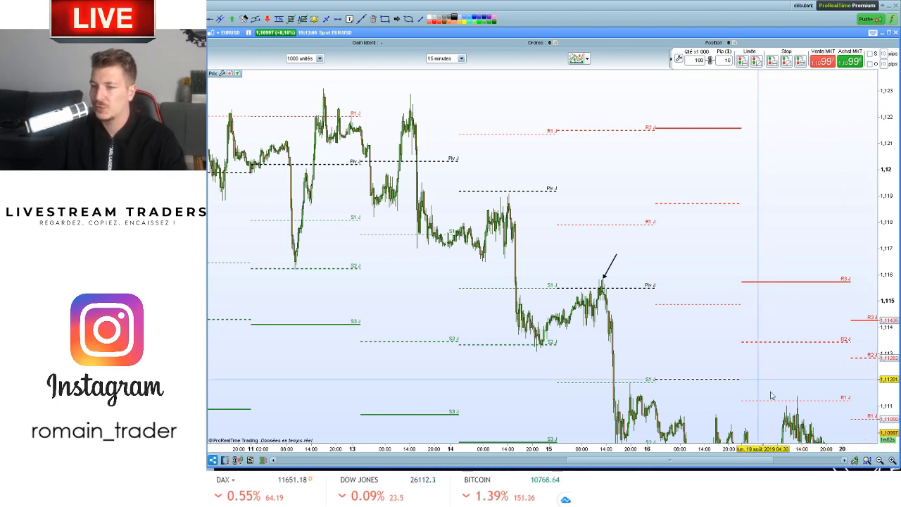
pyautogui.click(867, 461)
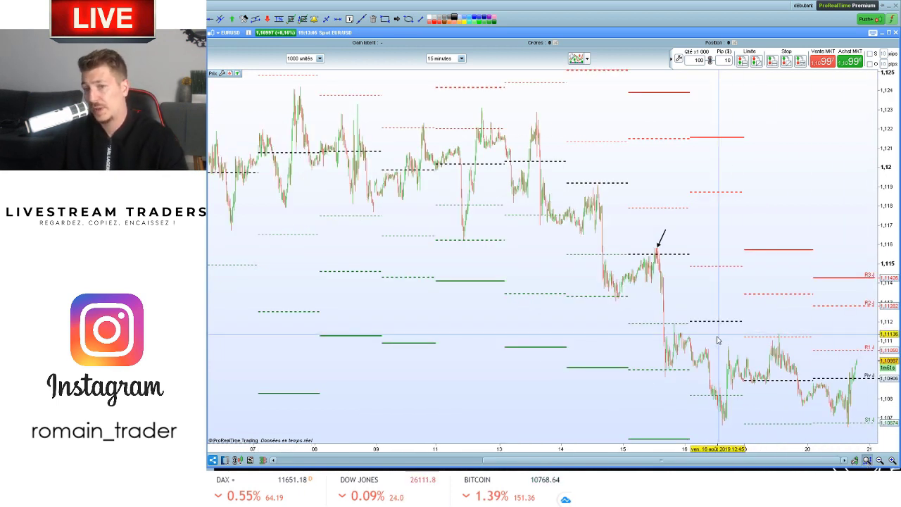
pyautogui.moveTo(718, 341)
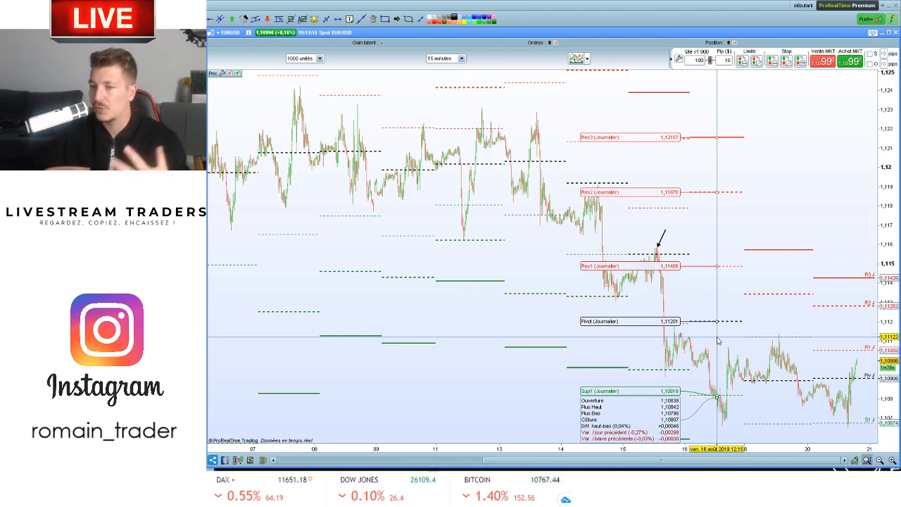
pyautogui.scroll(3, 701, 338)
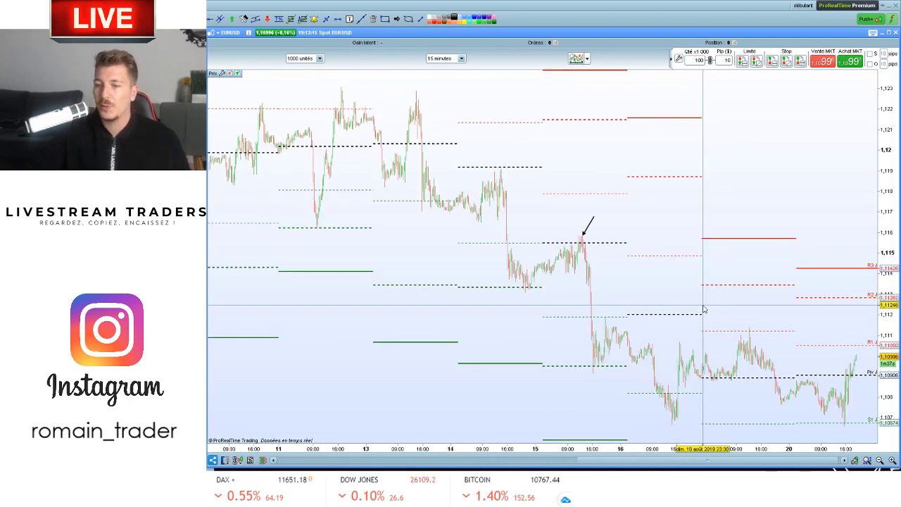
pyautogui.moveTo(694, 332)
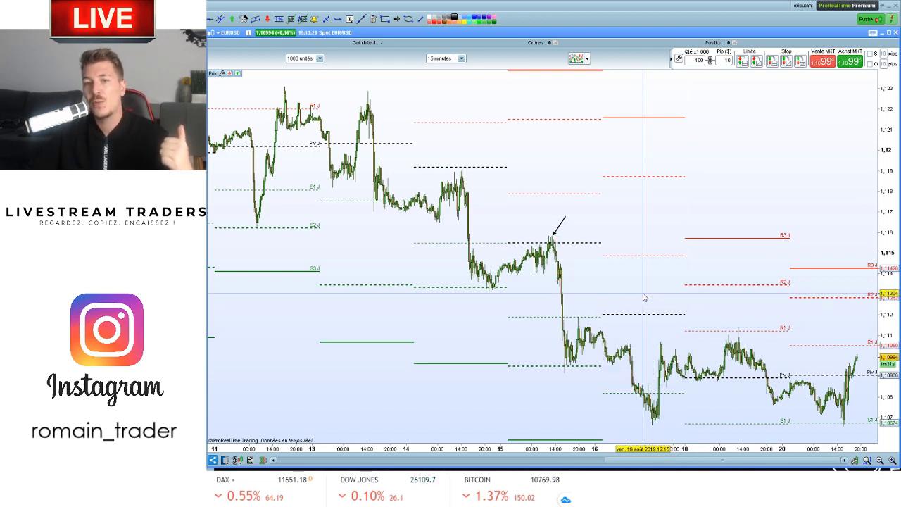
pyautogui.moveTo(629, 307)
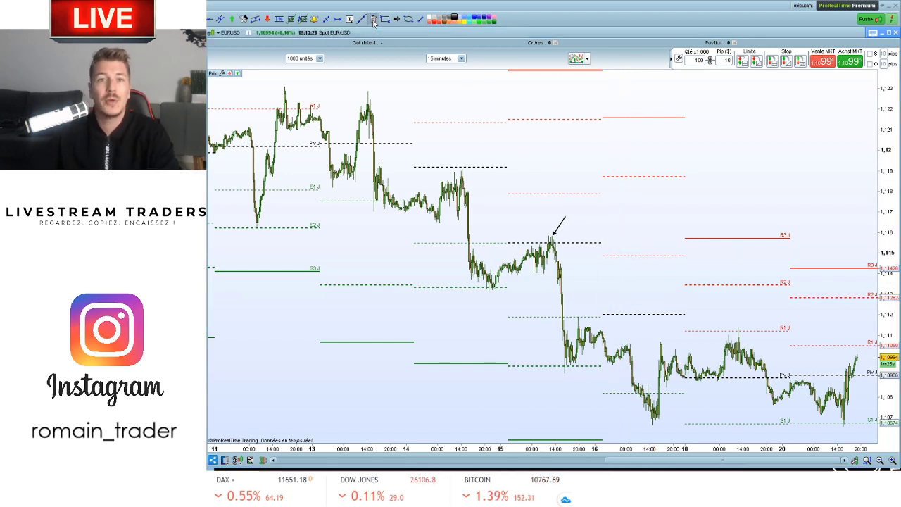
# Step: Delete the 15 August arrow and draw a dashed descending trend line from the 13 August high to the 19 August high
pyautogui.click(559, 227)
pyautogui.click(369, 23)
pyautogui.click(362, 19)
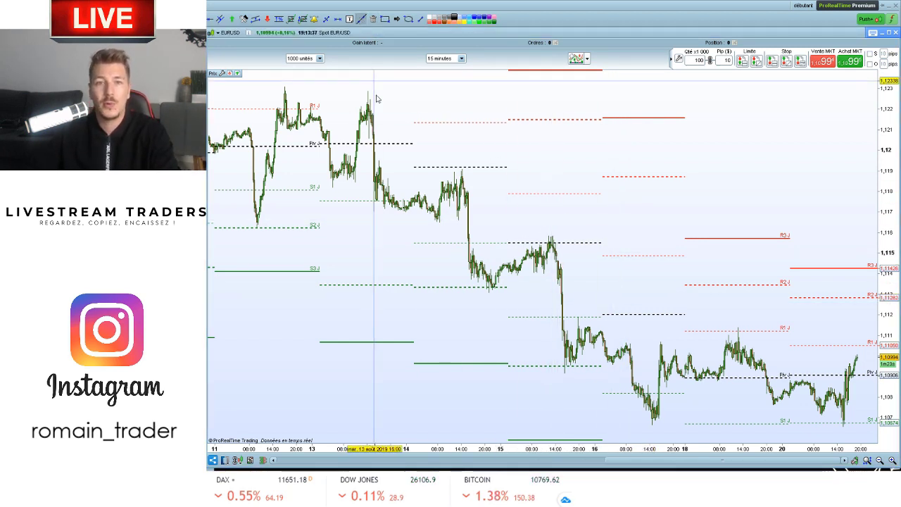
pyautogui.moveTo(367, 106)
pyautogui.mouseDown()
pyautogui.moveTo(493, 210)
pyautogui.moveTo(739, 335)
pyautogui.mouseUp()
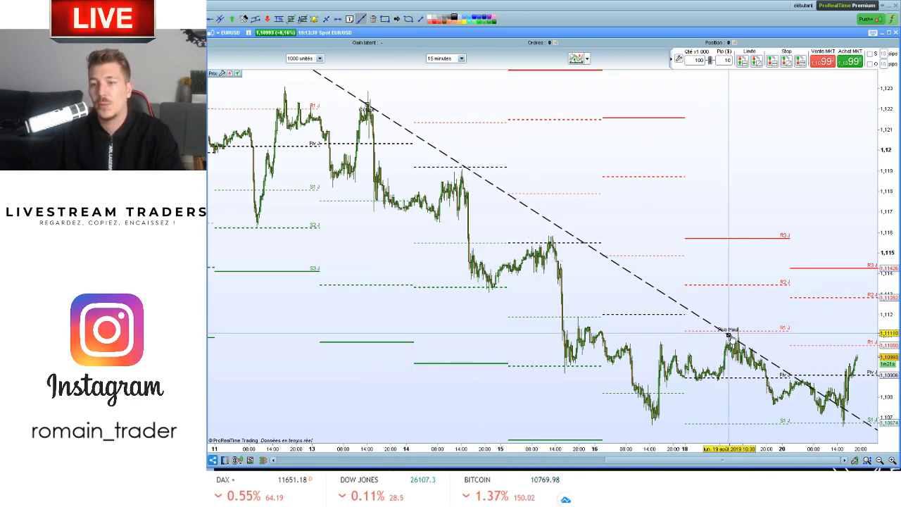
# Step: Delete the descending trend line and inspect the daily pivot levels of 15 August
pyautogui.rightClick(416, 128)
pyautogui.click(451, 164)
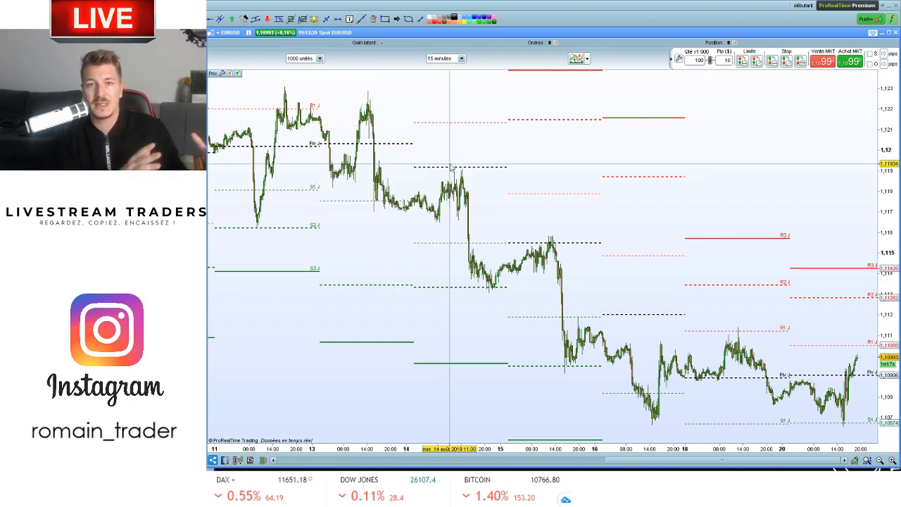
pyautogui.moveTo(451, 166)
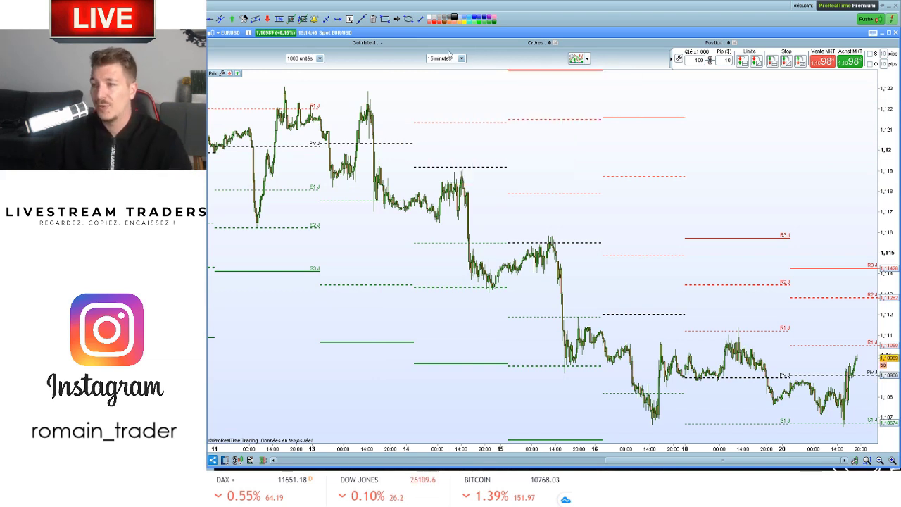
pyautogui.click(443, 132)
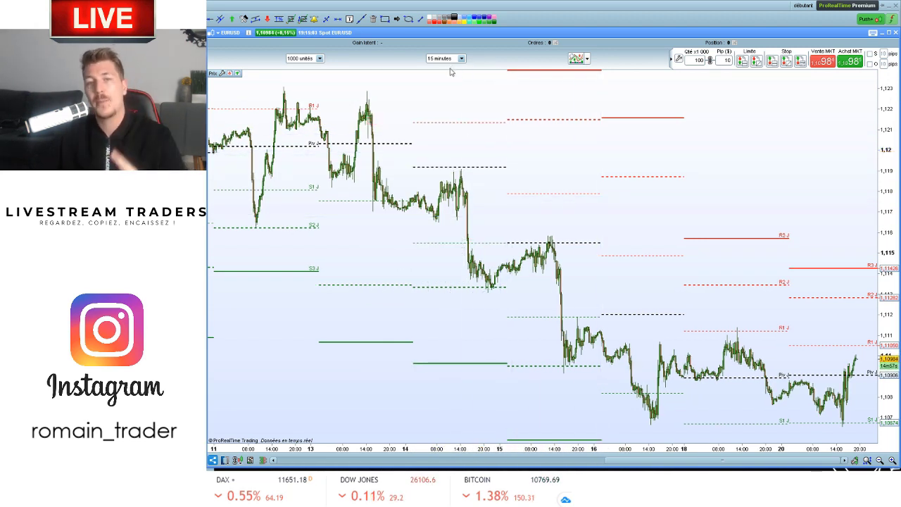
pyautogui.click(490, 89)
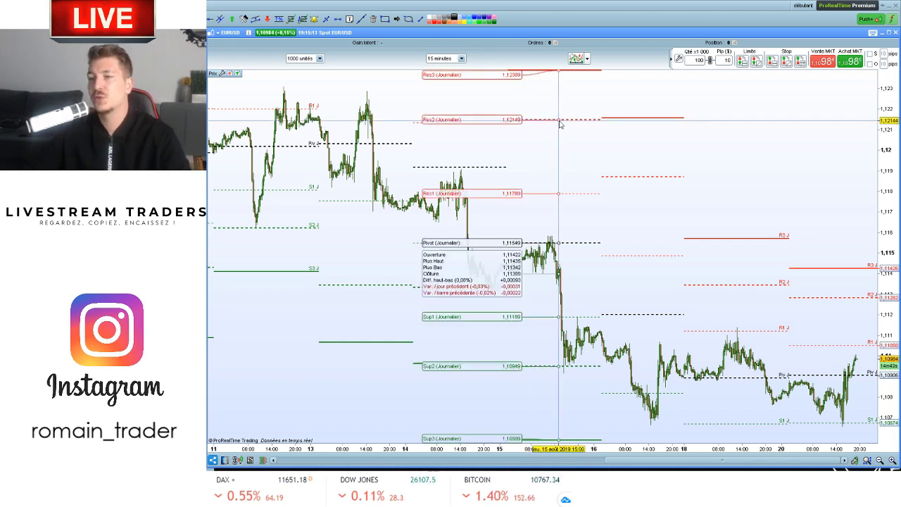
pyautogui.moveTo(560, 124)
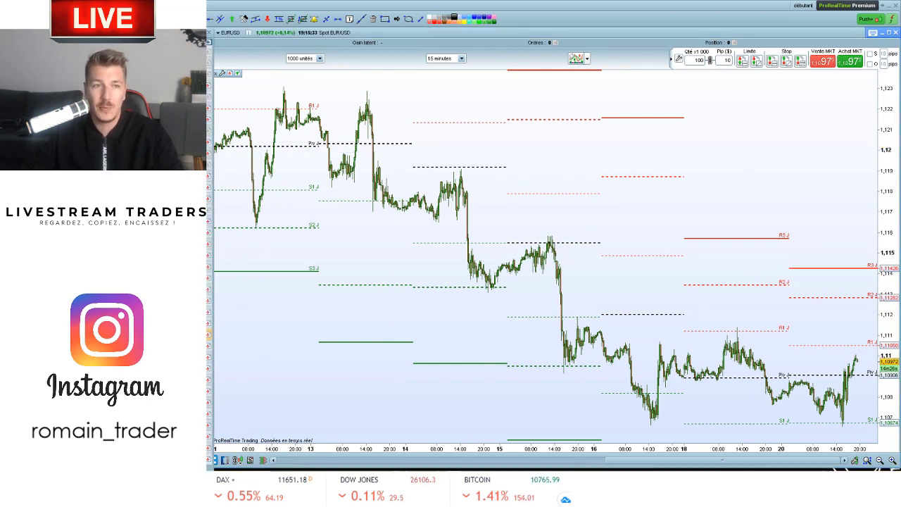
# Step: Switch to the DAX chart, set its timeframe to Journalier (daily) and remove the pivot point levels
pyautogui.click(560, 45)
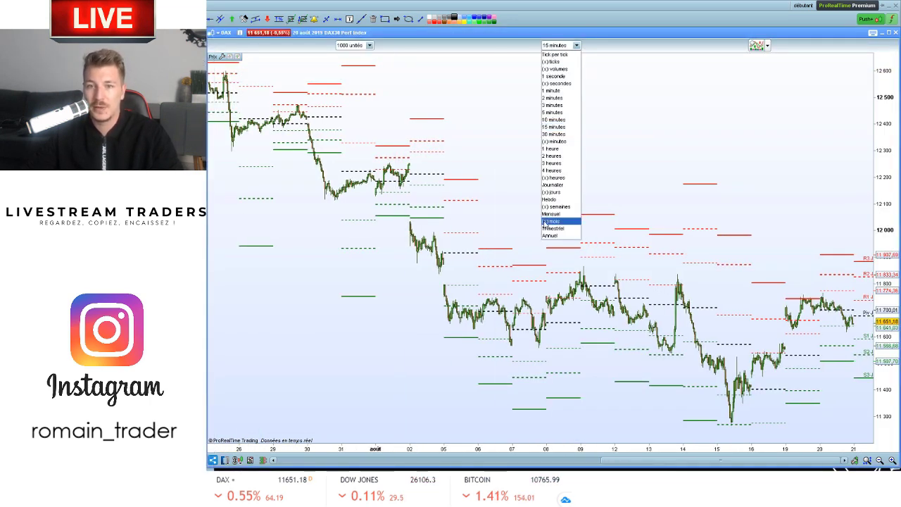
pyautogui.click(552, 185)
pyautogui.scroll(6, 525, 219)
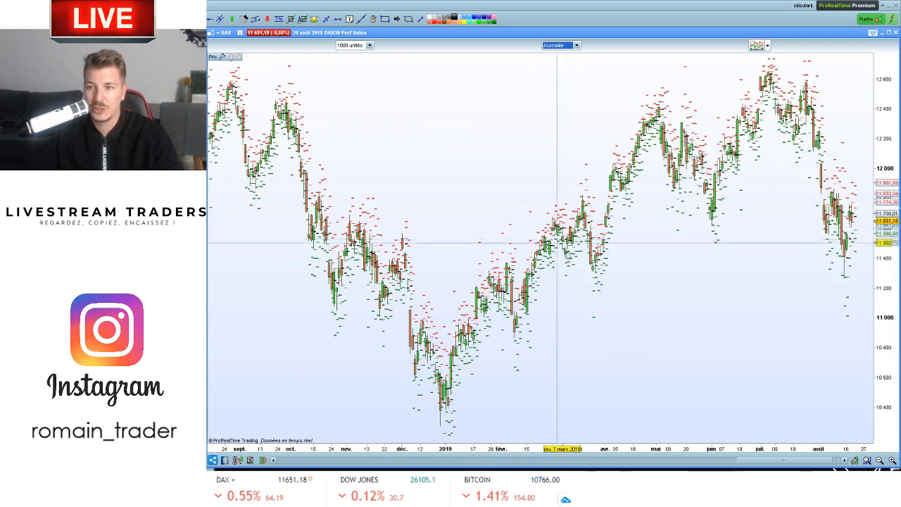
pyautogui.rightClick(675, 134)
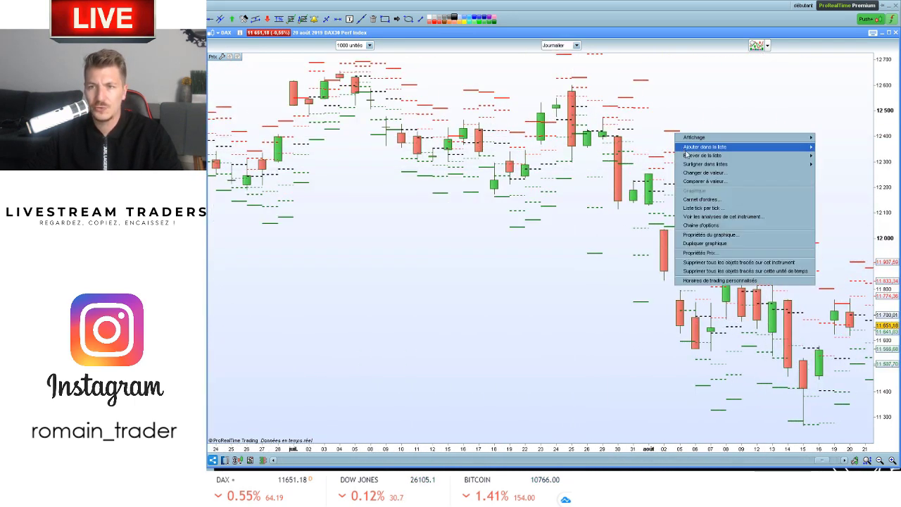
pyautogui.rightClick(670, 131)
pyautogui.click(696, 145)
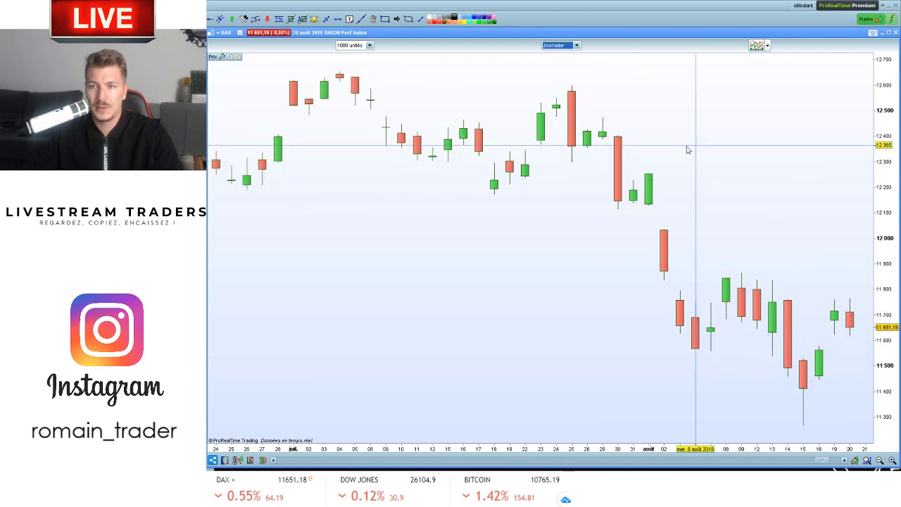
# Step: Draw a rectangle zone from about 11,610 to 11,660 on the daily DAX chart, spanning late March to just past 20 August
pyautogui.moveTo(686, 147); pyautogui.dragTo(582, 173)
pyautogui.scroll(-8, 772, 247)
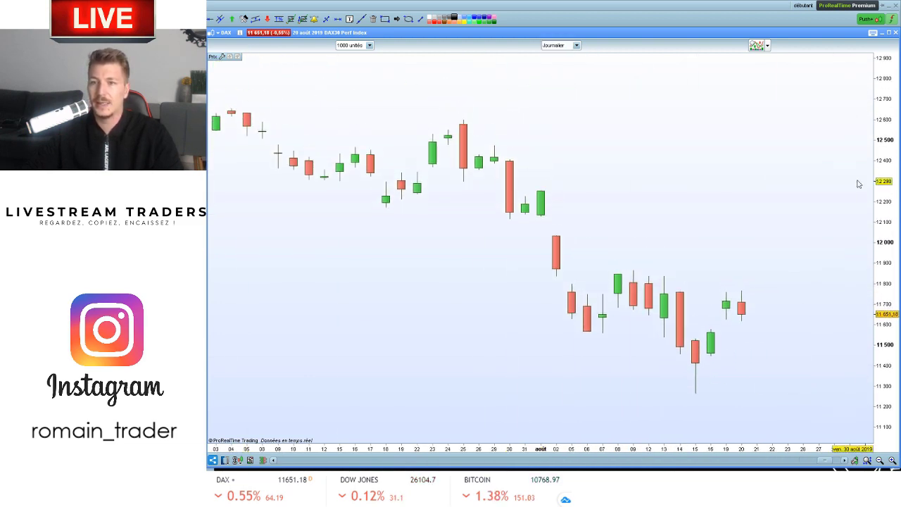
pyautogui.scroll(-3, 750, 249)
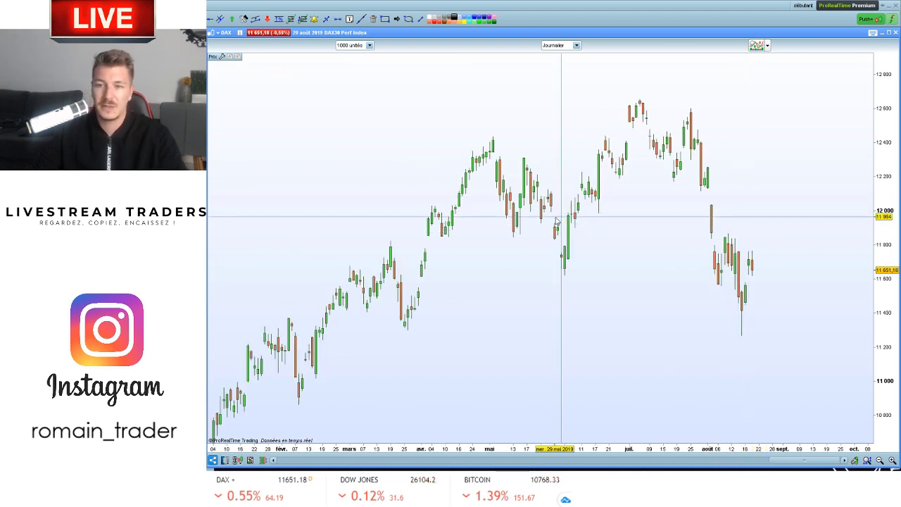
pyautogui.scroll(-2, 611, 217)
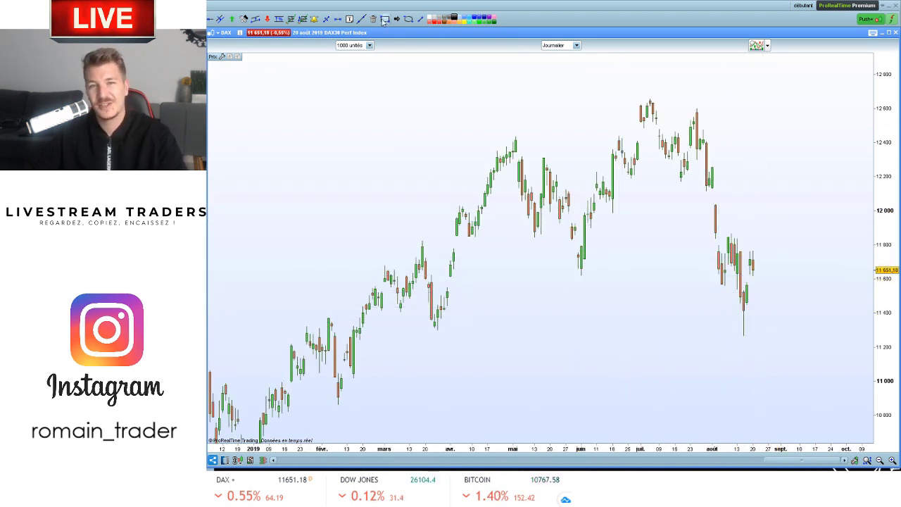
pyautogui.moveTo(442, 268); pyautogui.dragTo(775, 276)
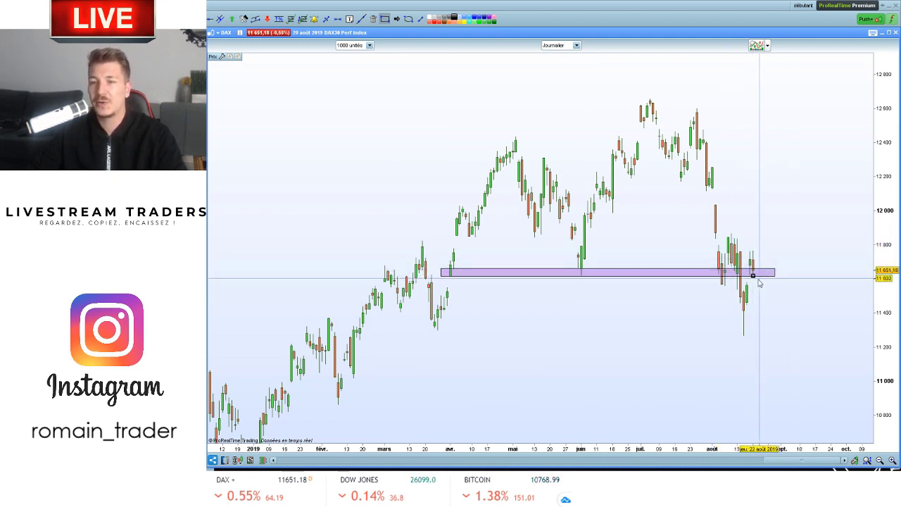
# Step: Draw dashed horizontal segments at about 11,560 and 11,840, with a down arrow at the 20 August candle and an up arrow at the upper segment
pyautogui.click(399, 19)
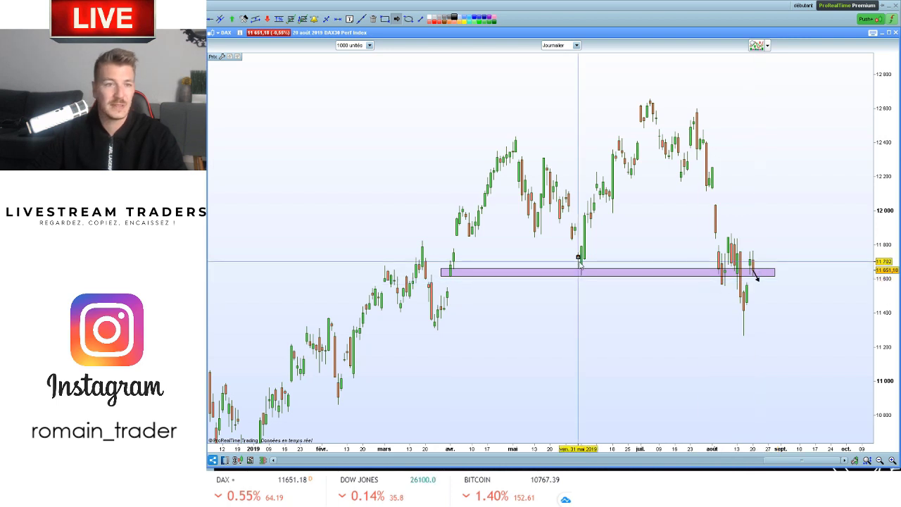
pyautogui.click(338, 19)
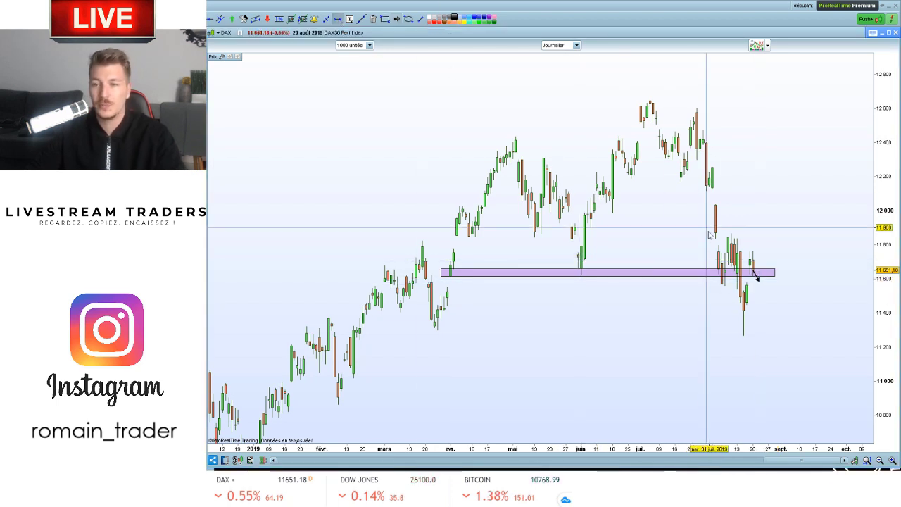
pyautogui.click(810, 287)
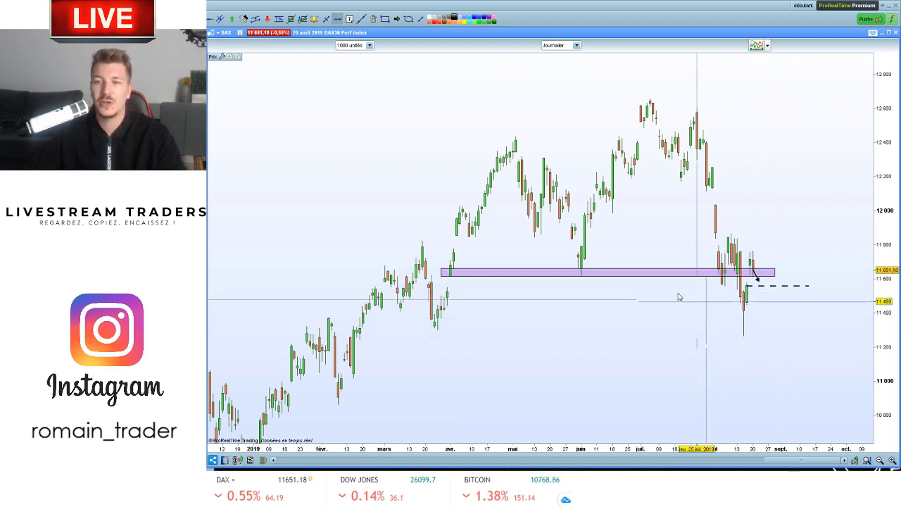
pyautogui.click(339, 20)
pyautogui.moveTo(687, 240); pyautogui.dragTo(836, 244)
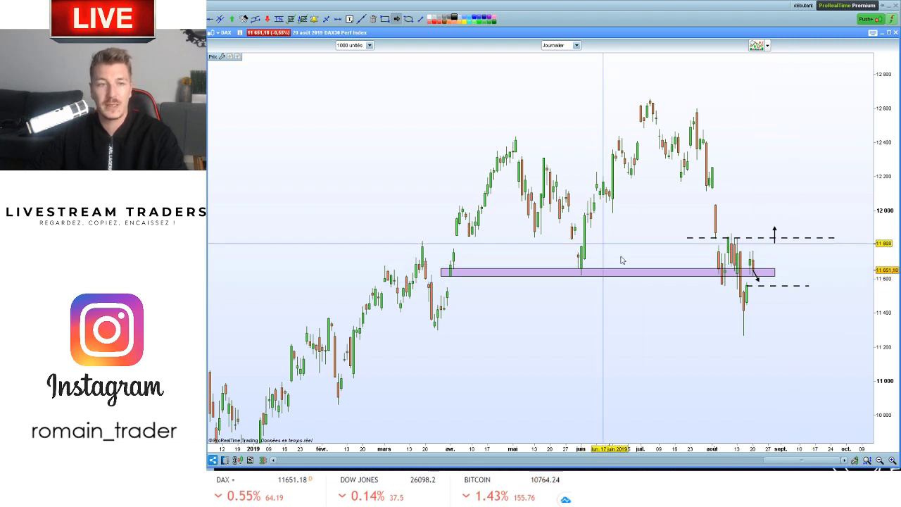
# Step: Switch to the DAX30 futures chart and set its timeframe to 1 heure (1 hour)
pyautogui.click(208, 107)
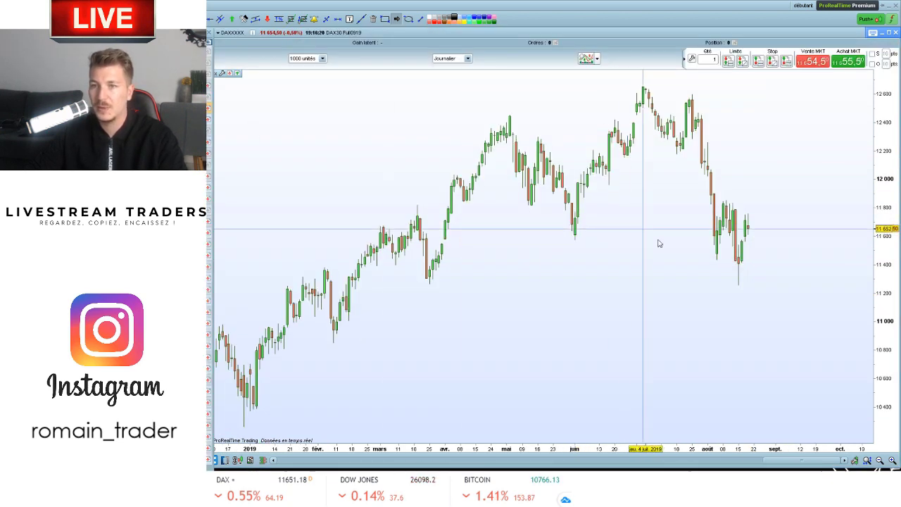
pyautogui.scroll(2, 658, 243)
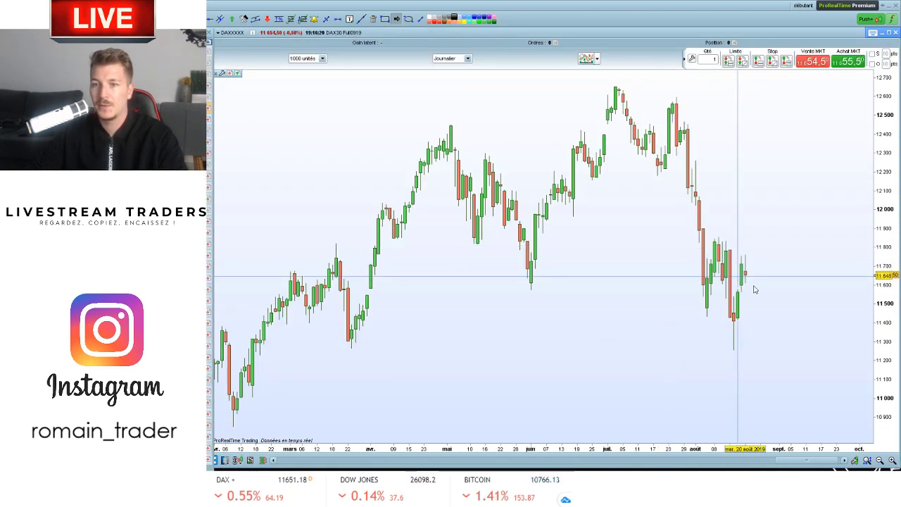
pyautogui.click(451, 58)
pyautogui.click(451, 162)
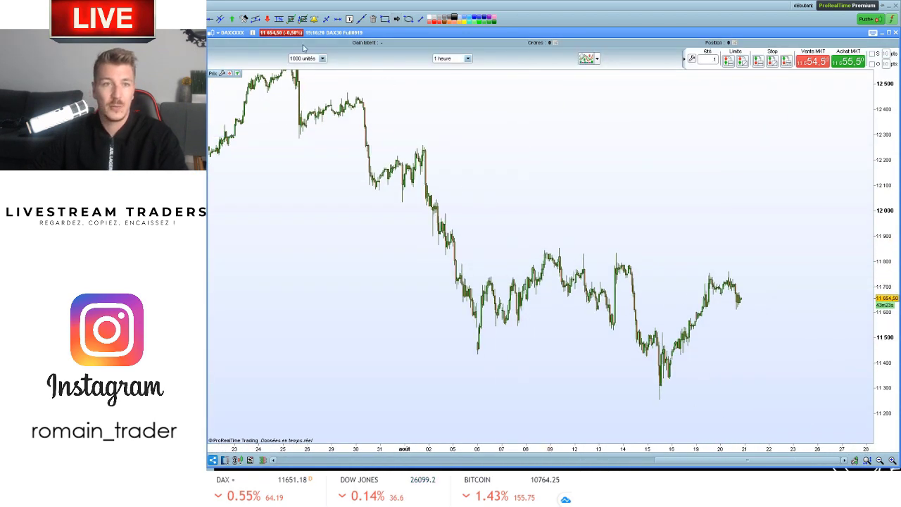
# Step: Draw a Fibonacci retracement on the hourly DAX30 futures chart from the 11,257 low to about 11,755 at the recent high
pyautogui.click(291, 19)
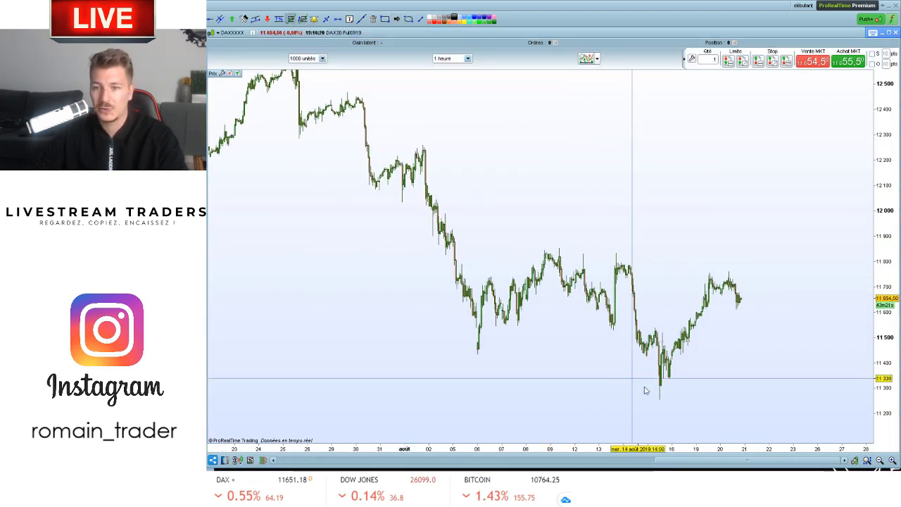
pyautogui.moveTo(660, 398); pyautogui.dragTo(795, 270)
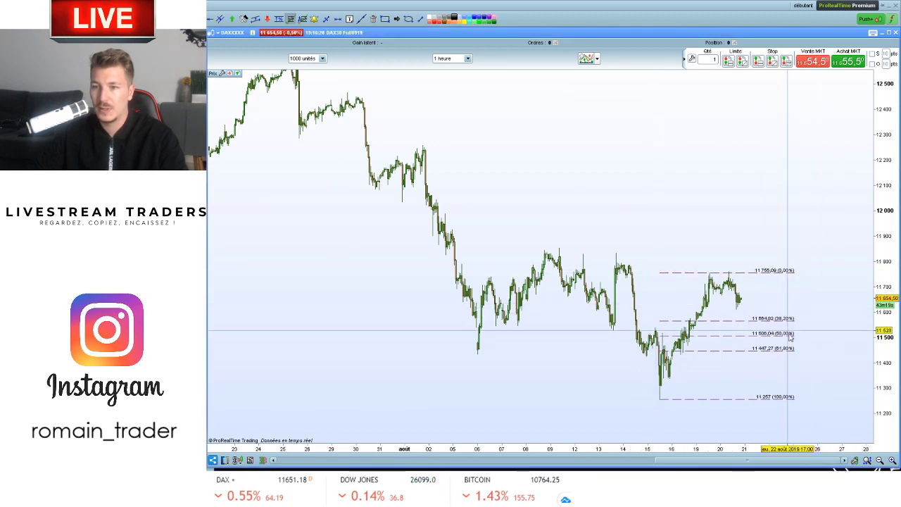
# Step: Check the DAX index chart's levels, return to the futures chart and draw two thin horizontal rectangles at about 11,560 and 11,510
pyautogui.click(210, 184)
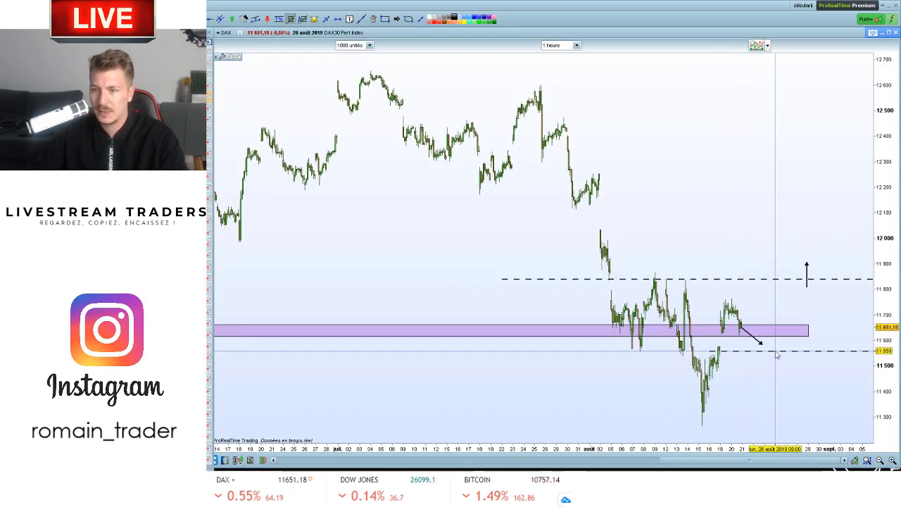
pyautogui.hotkey('ctrl', 'Tab')
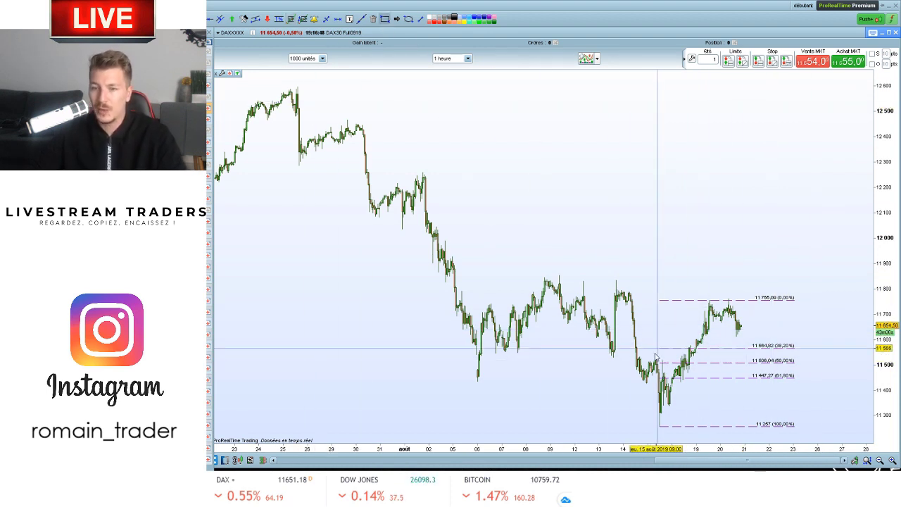
pyautogui.moveTo(576, 348); pyautogui.dragTo(787, 350)
pyautogui.moveTo(568, 362); pyautogui.dragTo(795, 362)
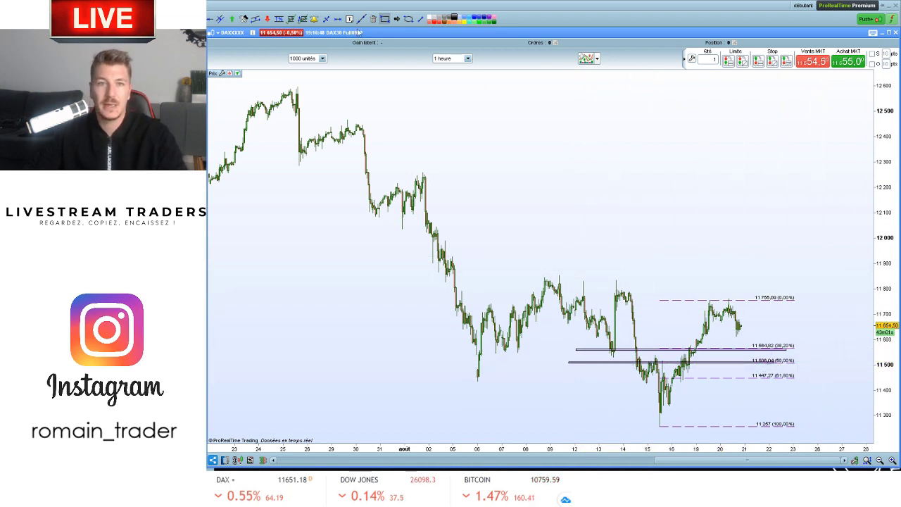
# Step: Draw a descending dashed trendline from the 25 July high through the 14 August high, extending past the current price
pyautogui.click(362, 19)
pyautogui.click(296, 87)
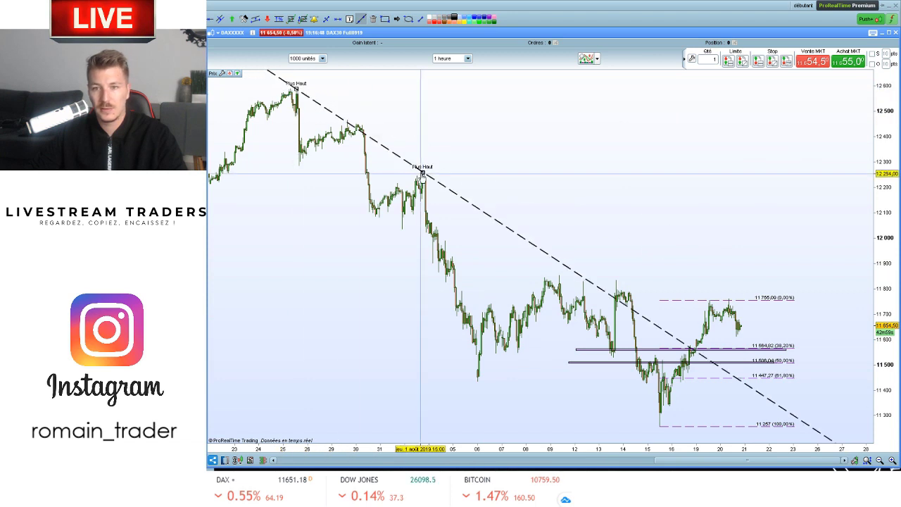
pyautogui.click(629, 291)
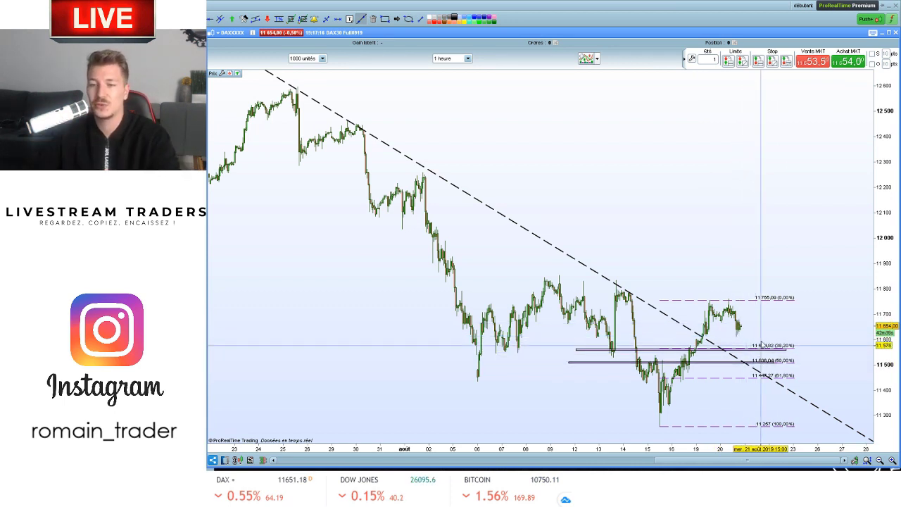
pyautogui.moveTo(764, 325)
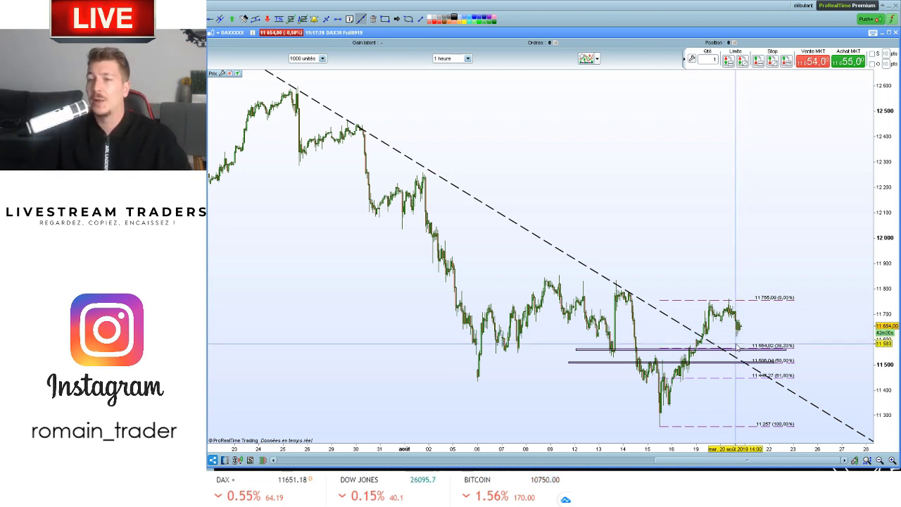
pyautogui.moveTo(738, 347)
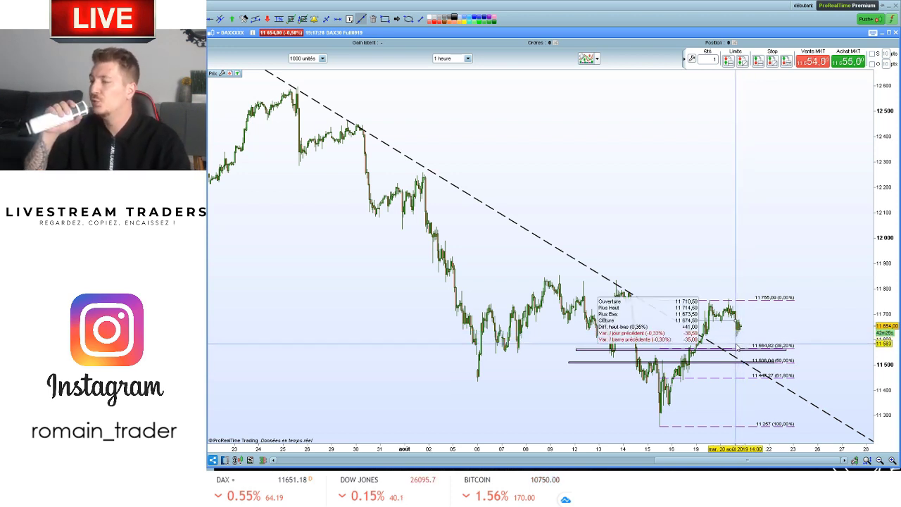